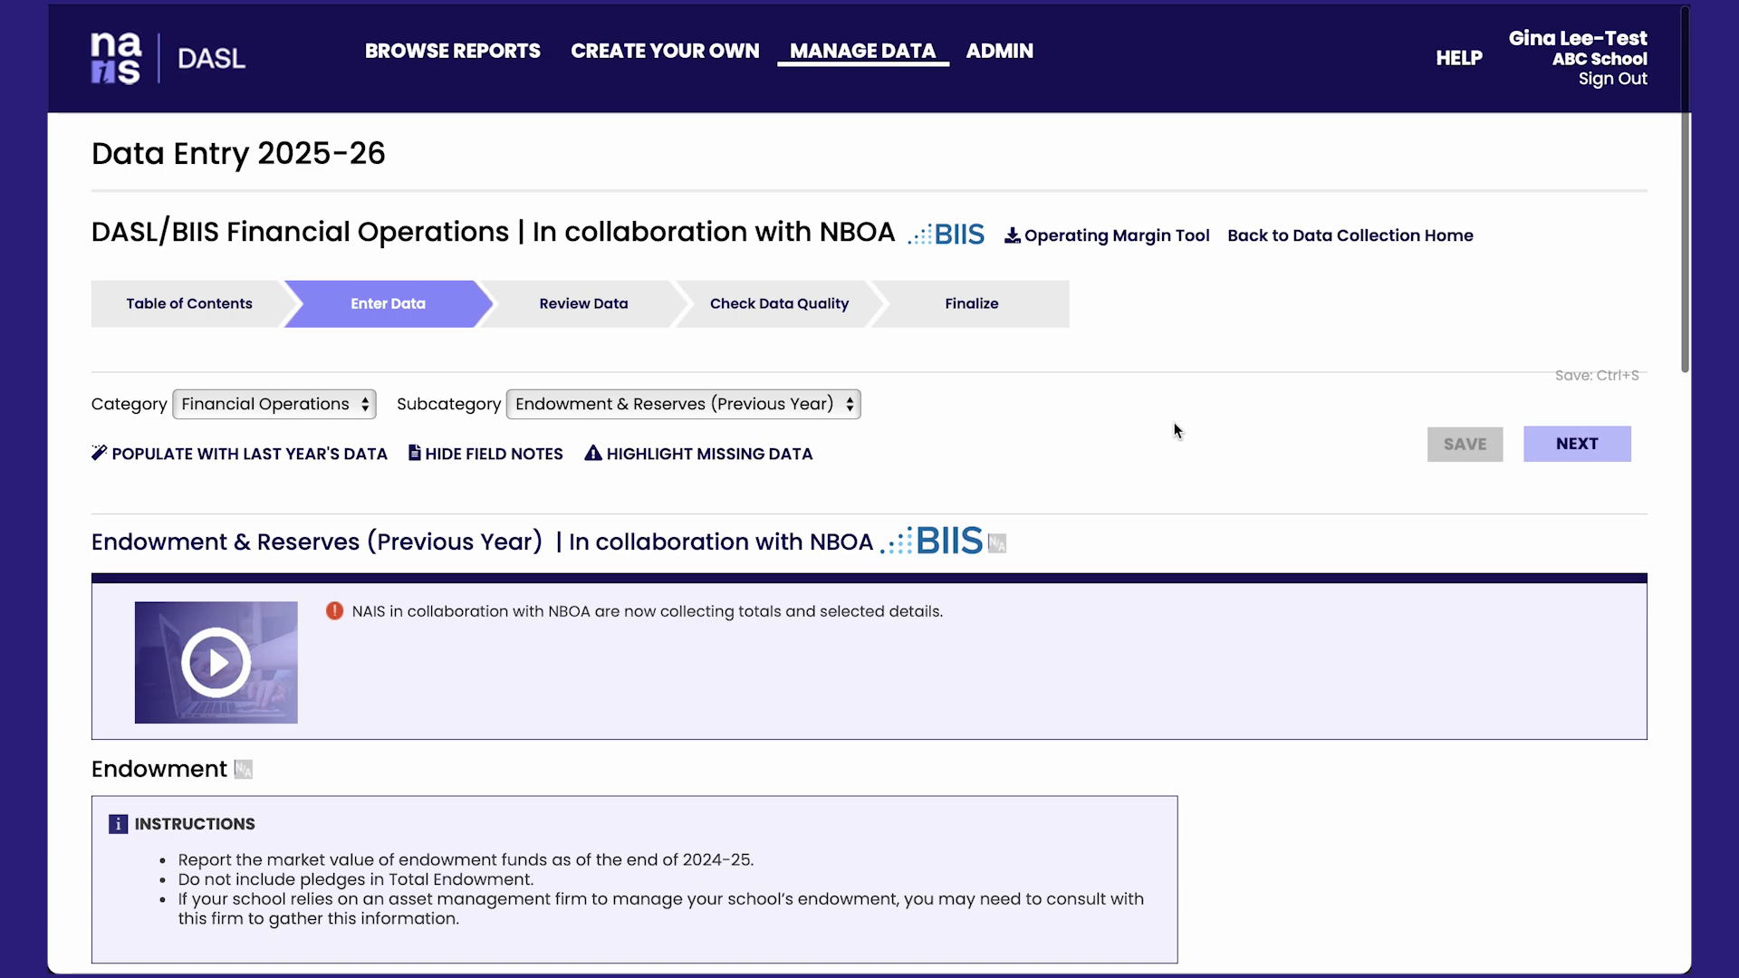
# In the Endowment table, answer Yes to the school having an endowment and set F. Total Endowment to 6000000
pyautogui.scroll(-6, 1174, 422)
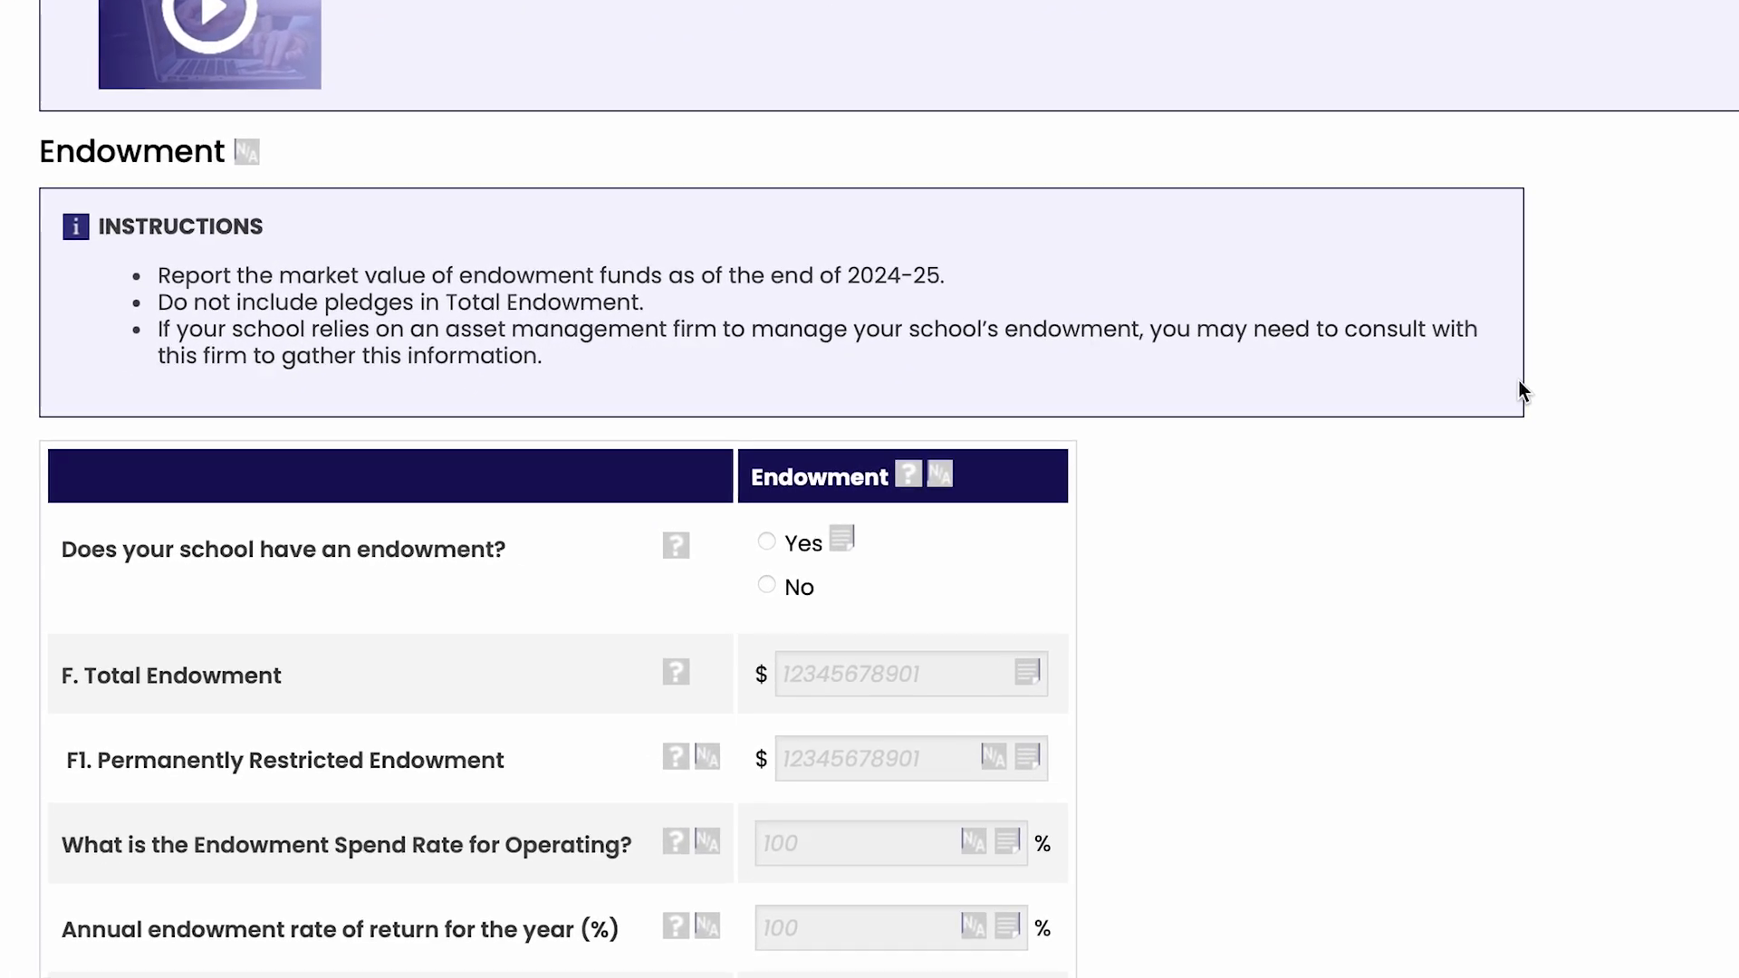
pyautogui.moveTo(680, 683)
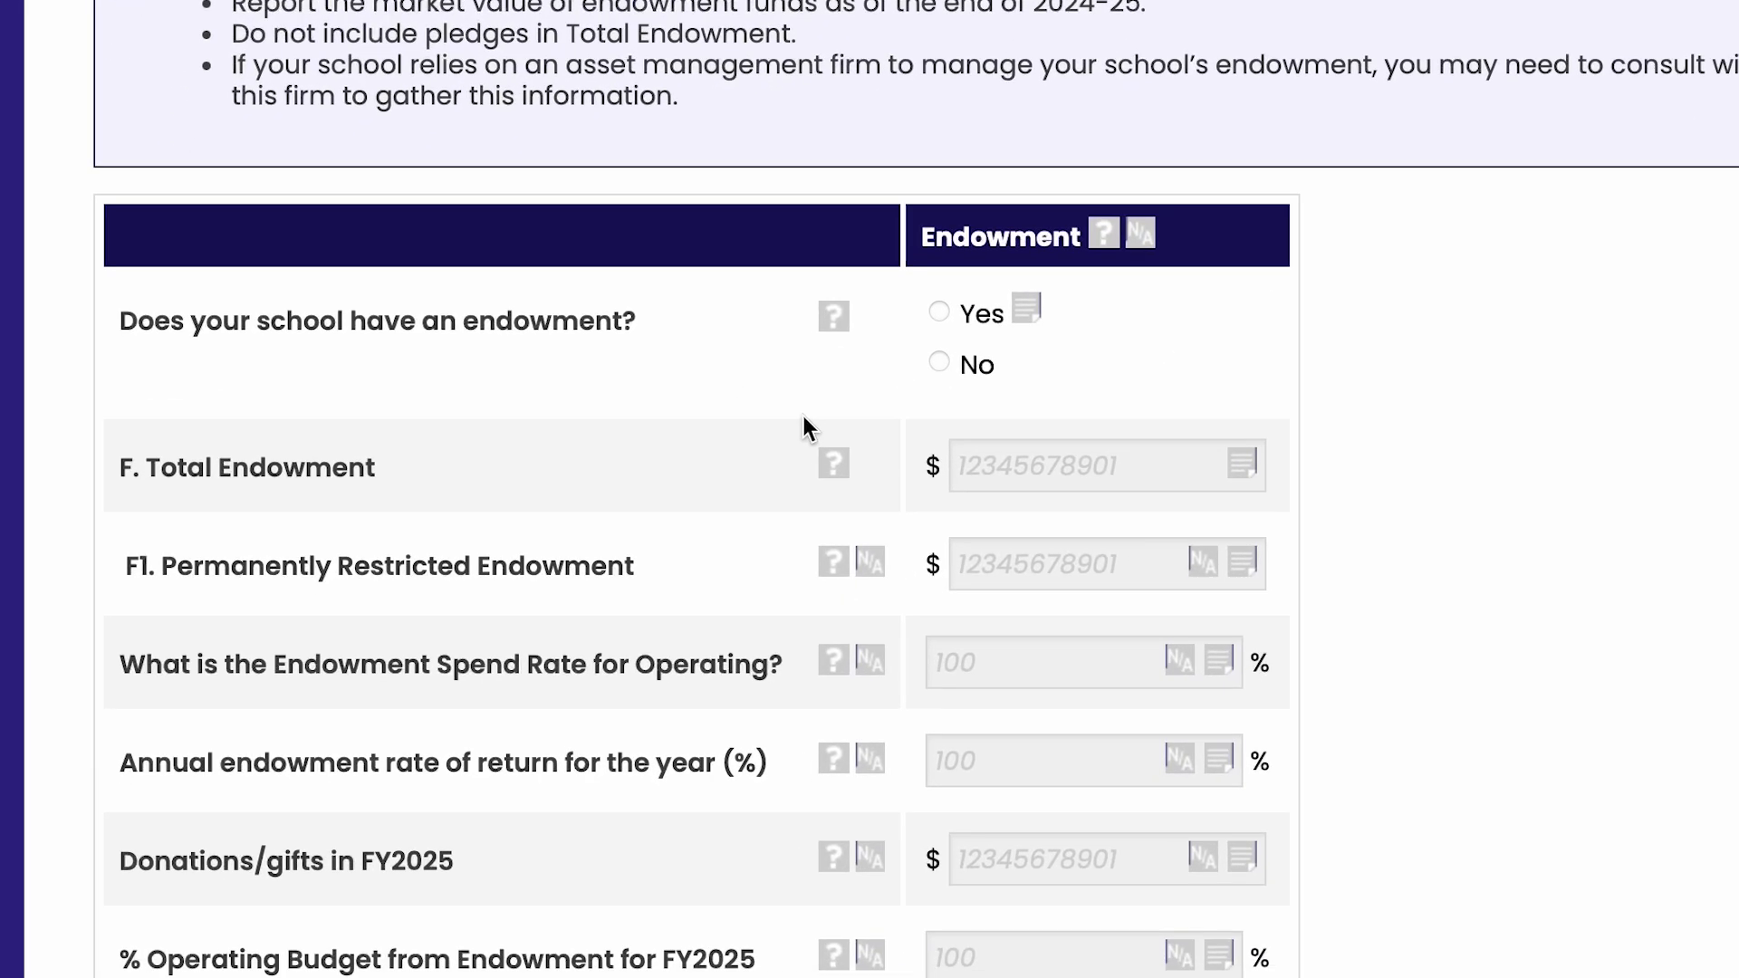
pyautogui.moveTo(842, 539)
pyautogui.click(976, 263)
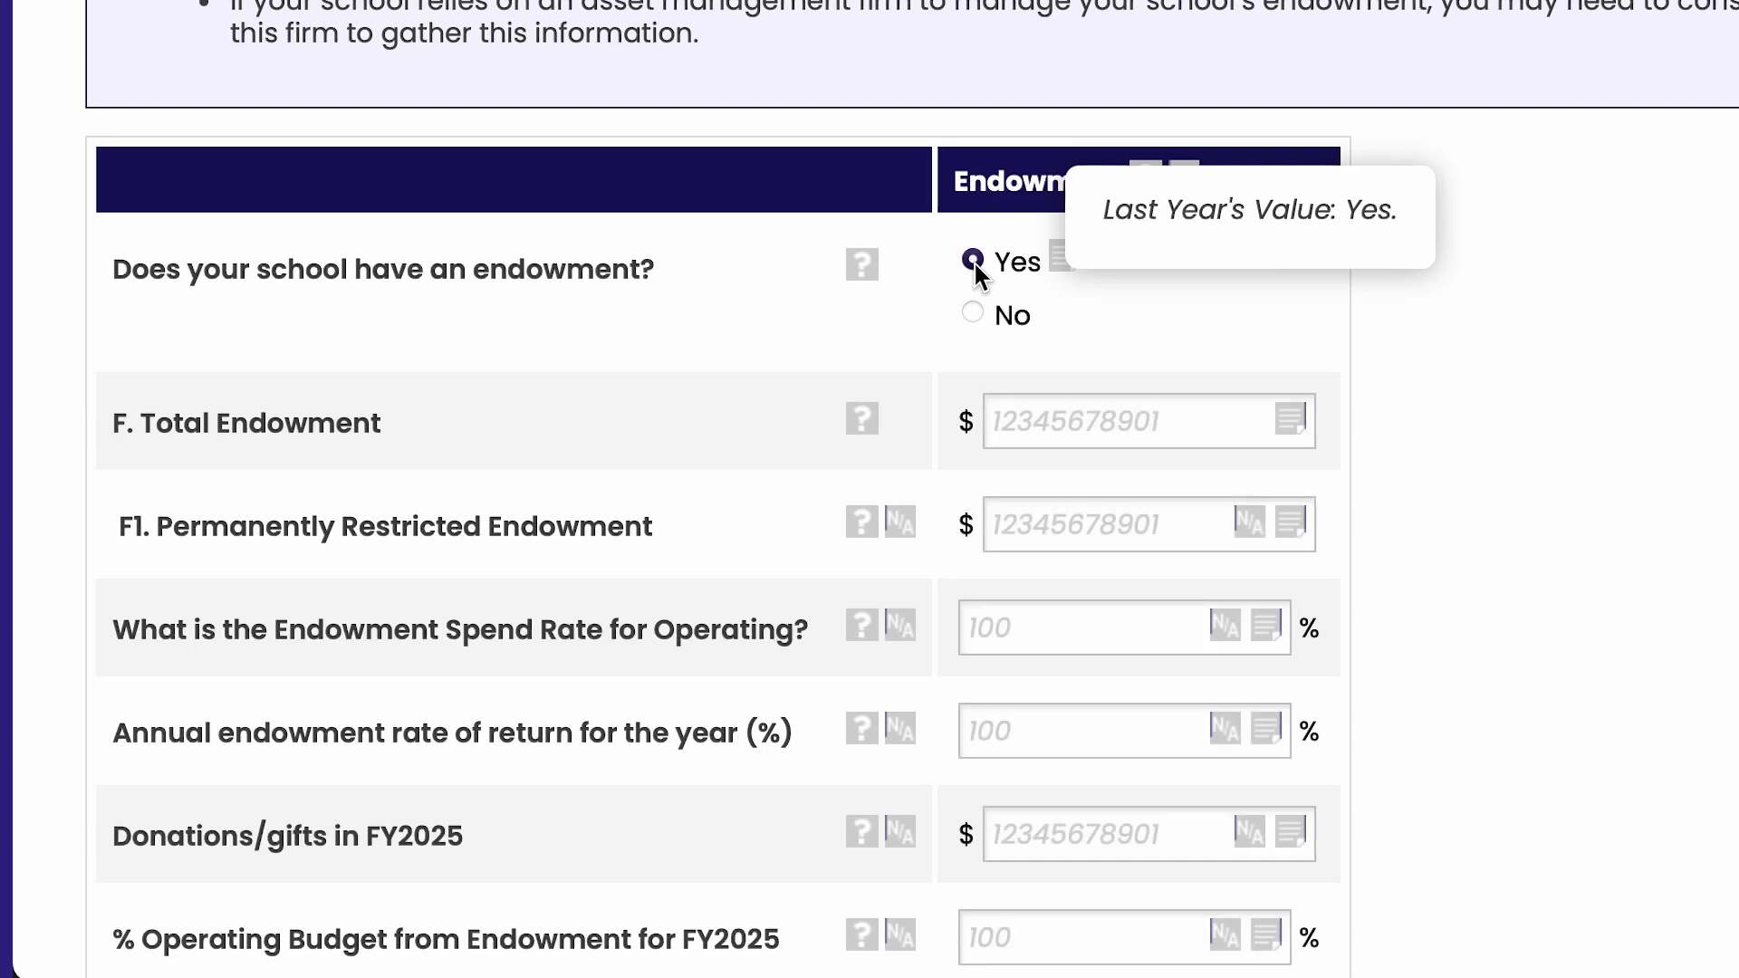
pyautogui.click(1058, 424)
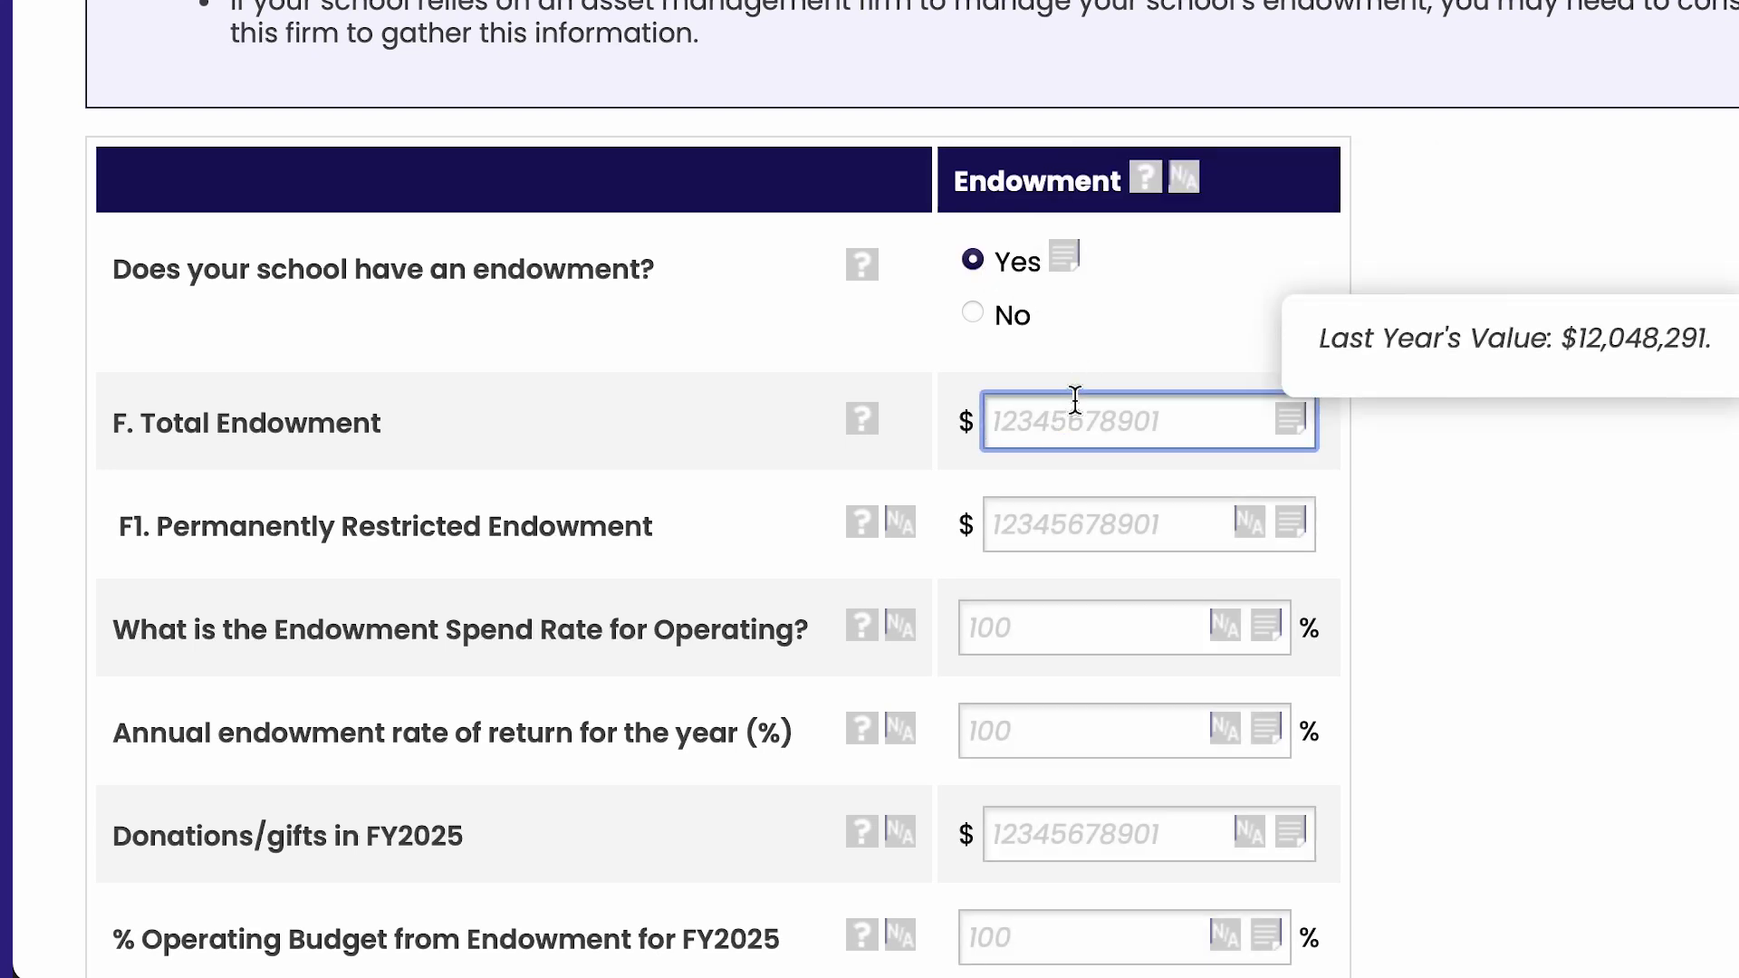
pyautogui.write('6,000,0')
pyautogui.write('00')
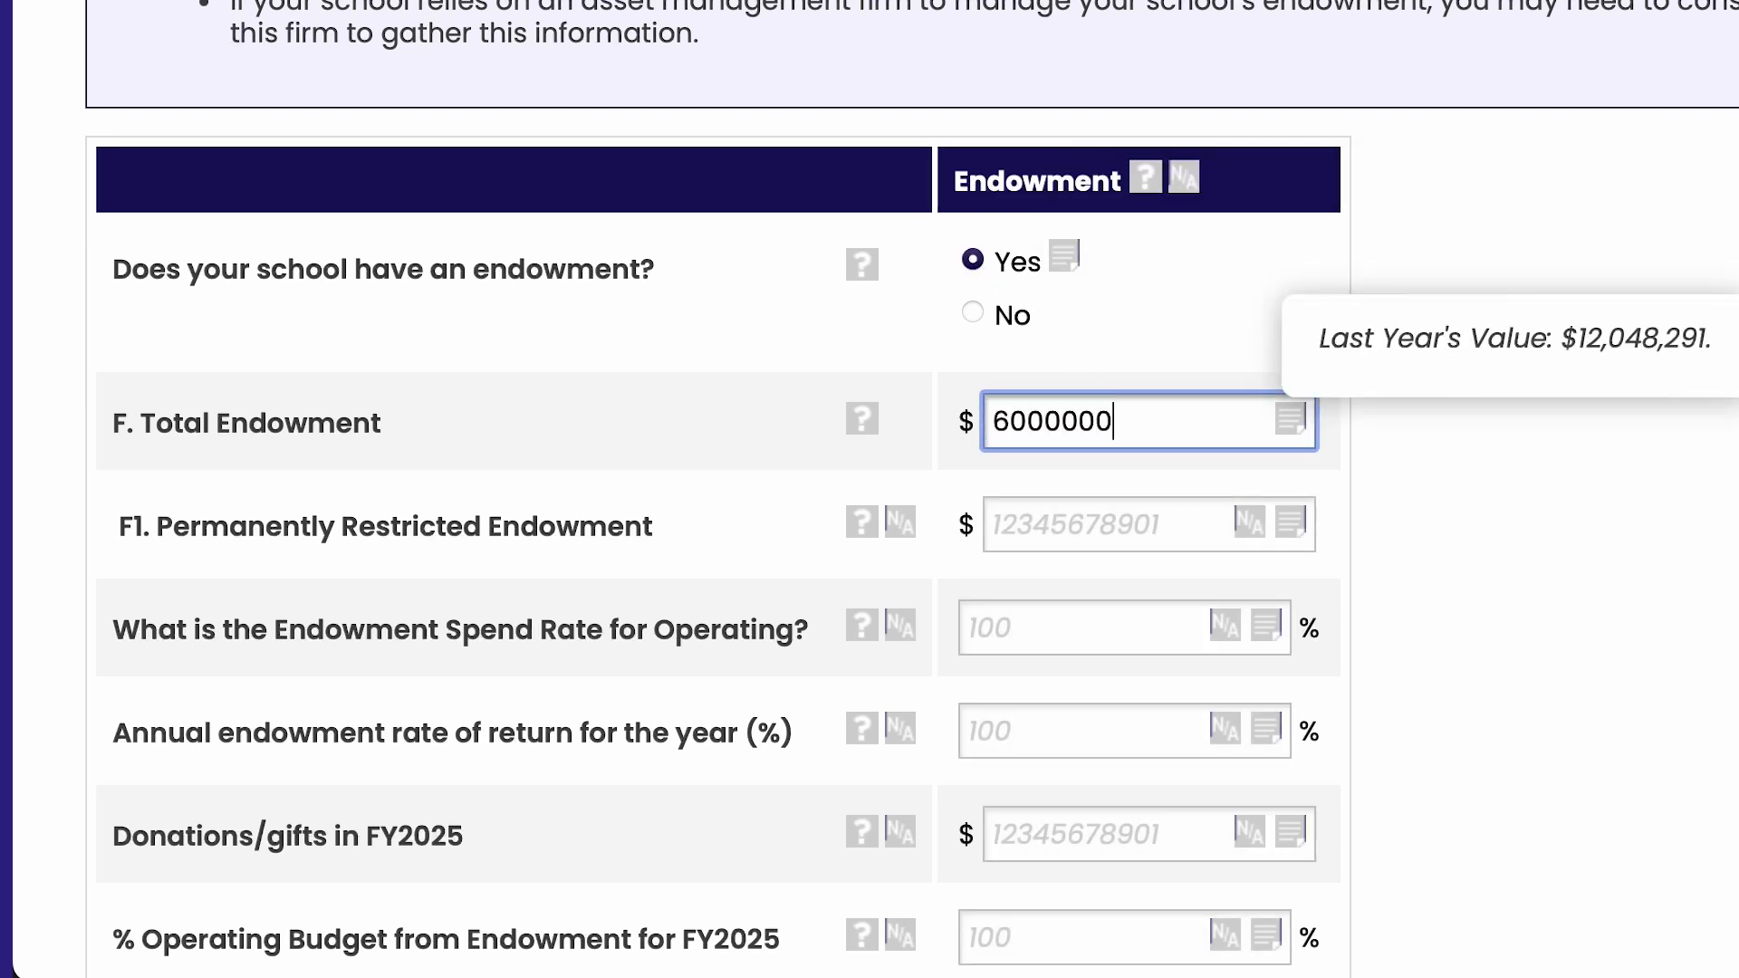
pyautogui.click(954, 437)
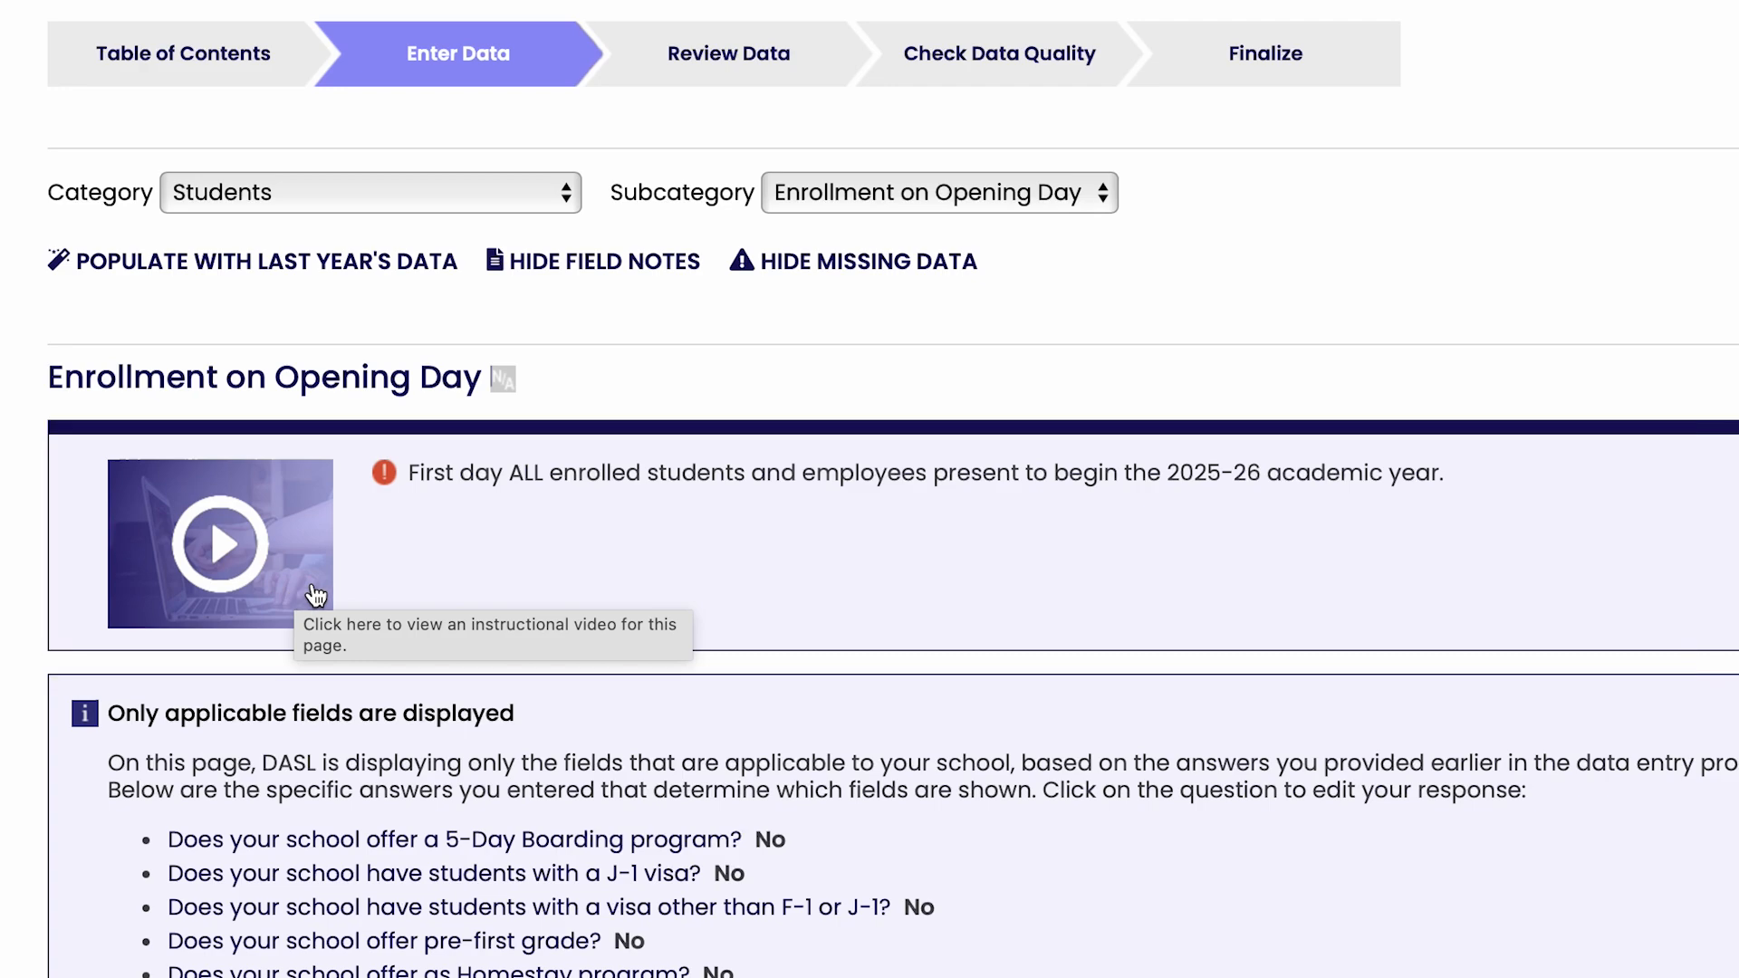
# Look through the Enrollment on Opening Day page's preschool and grade tables and populate the page with last year's data
pyautogui.scroll(-2, 554, 578)
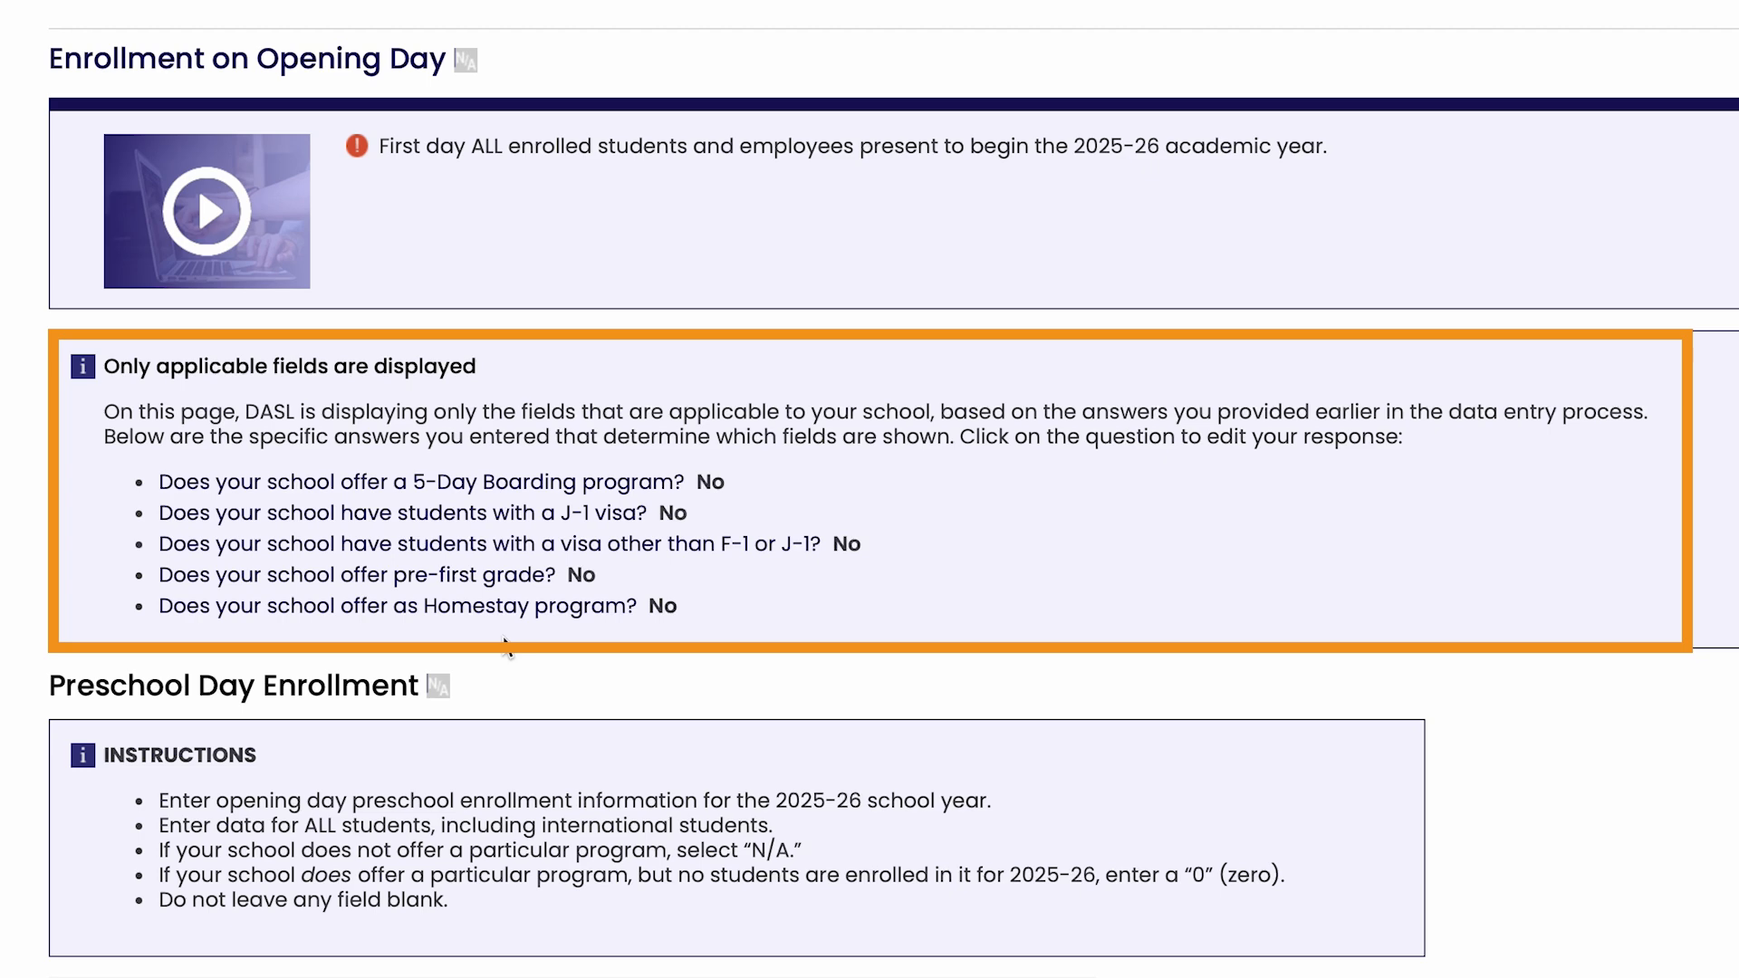
pyautogui.scroll(-5, 505, 645)
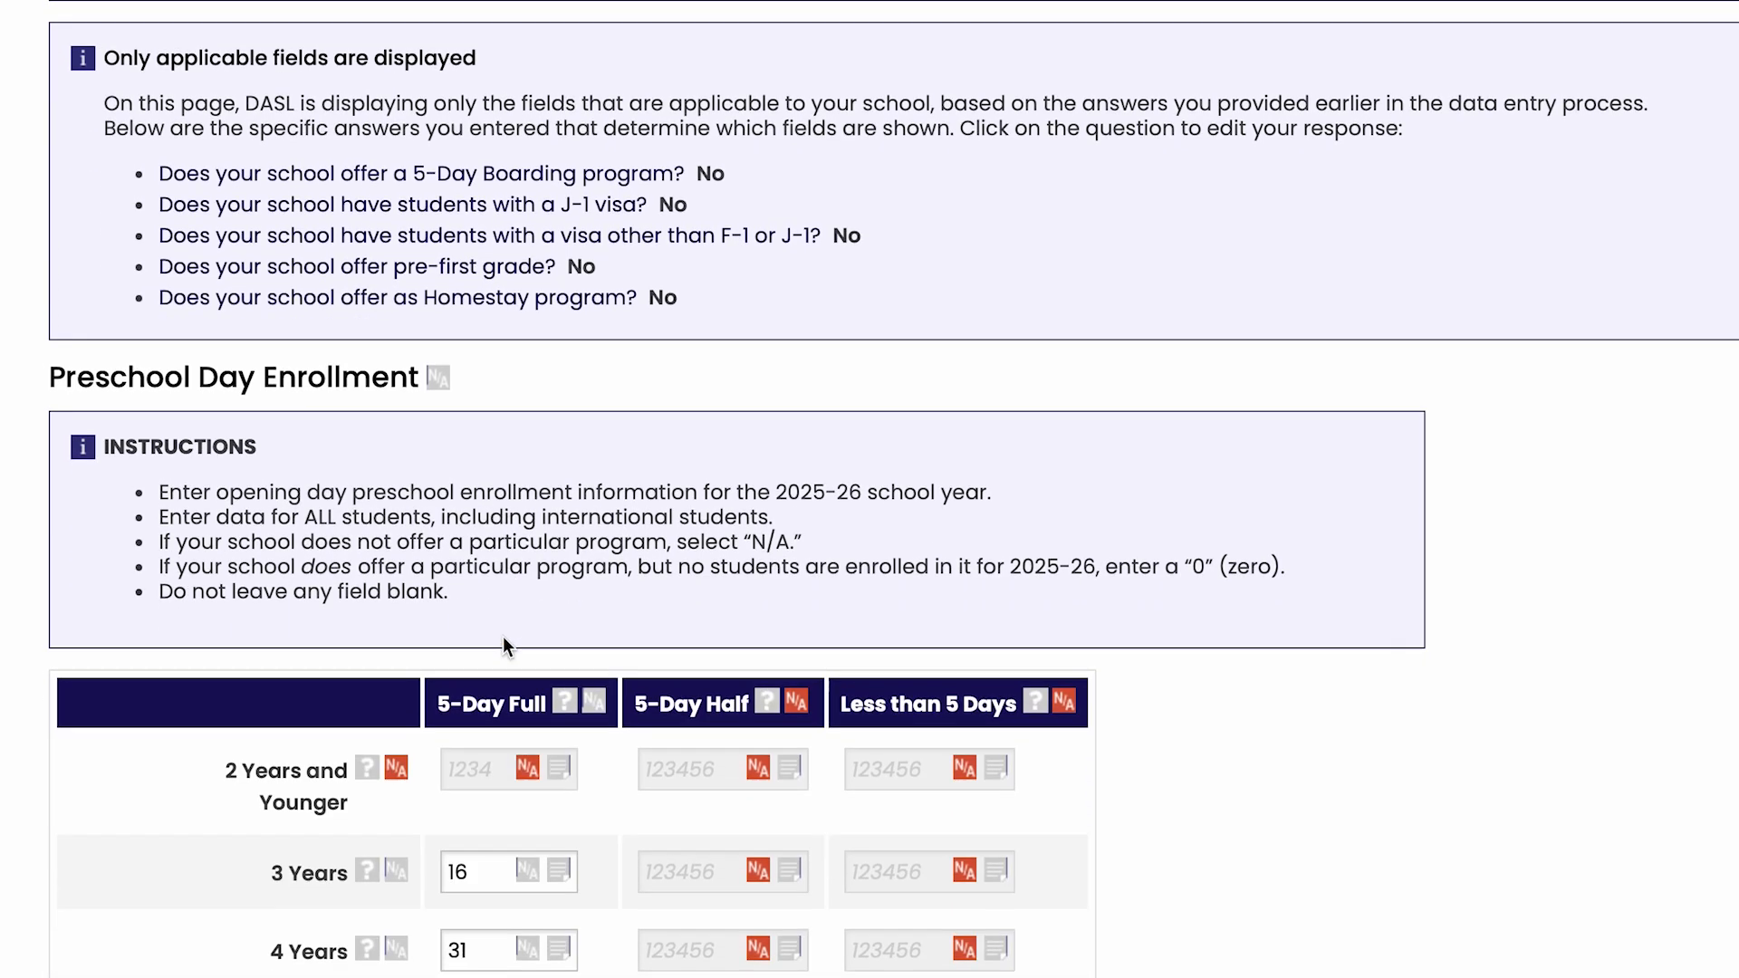
pyautogui.scroll(-5, 503, 639)
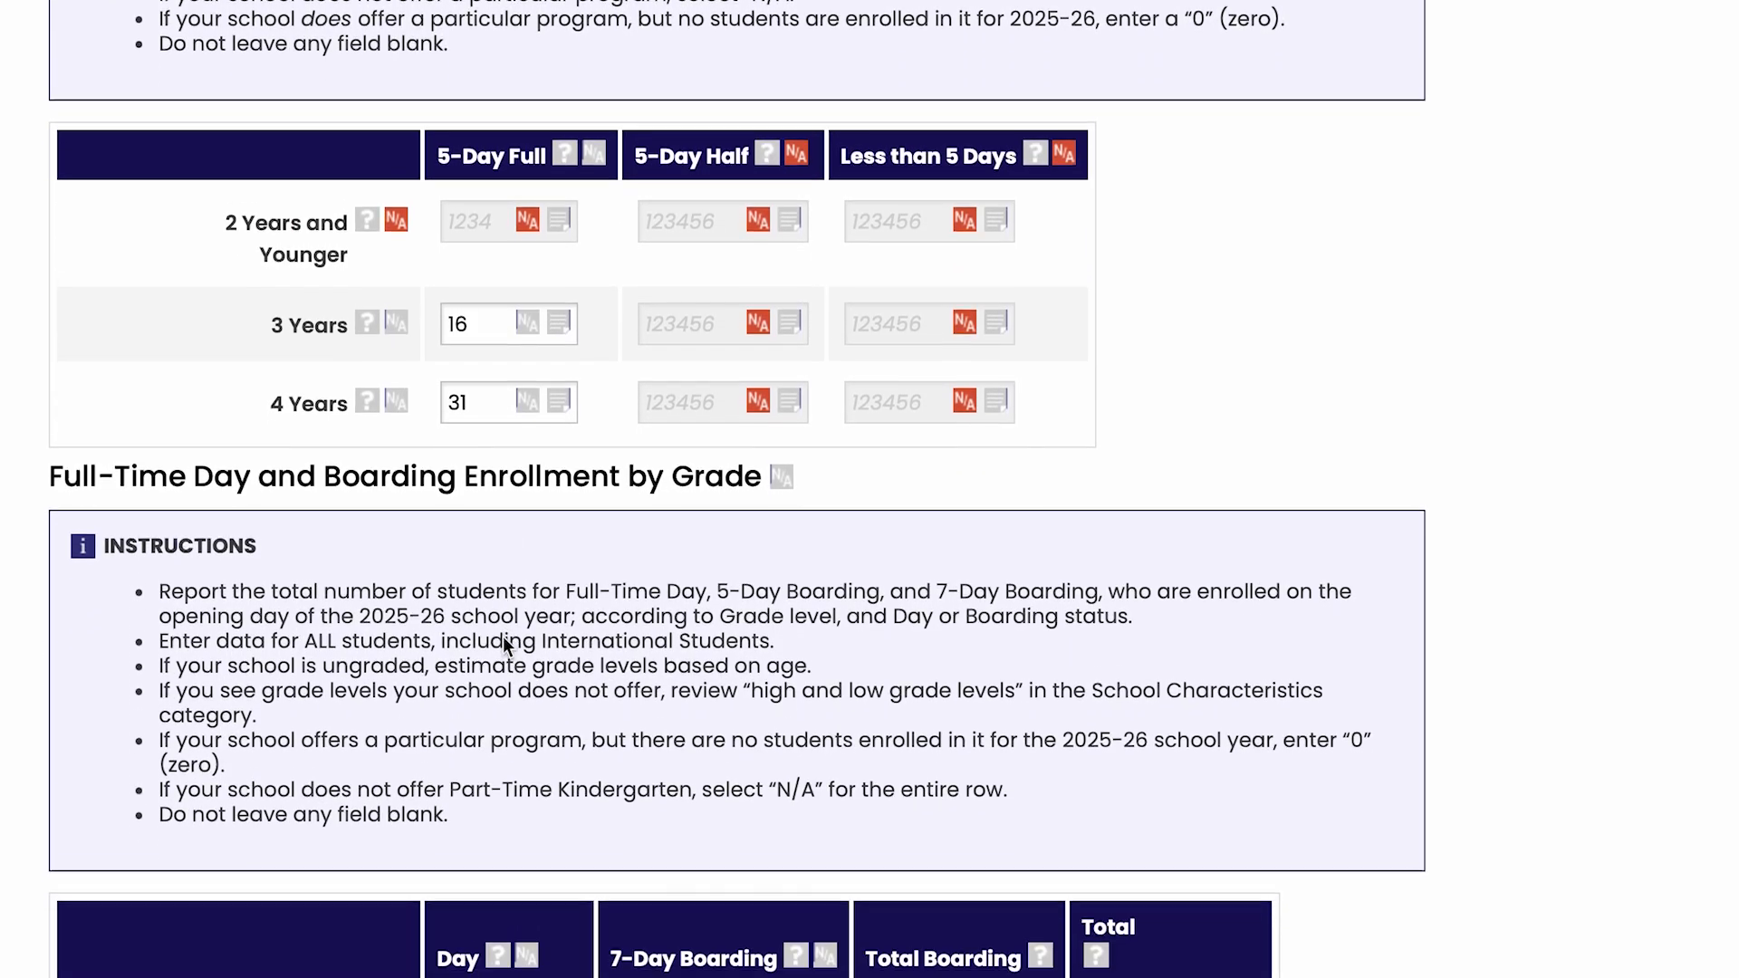
pyautogui.scroll(-6, 504, 639)
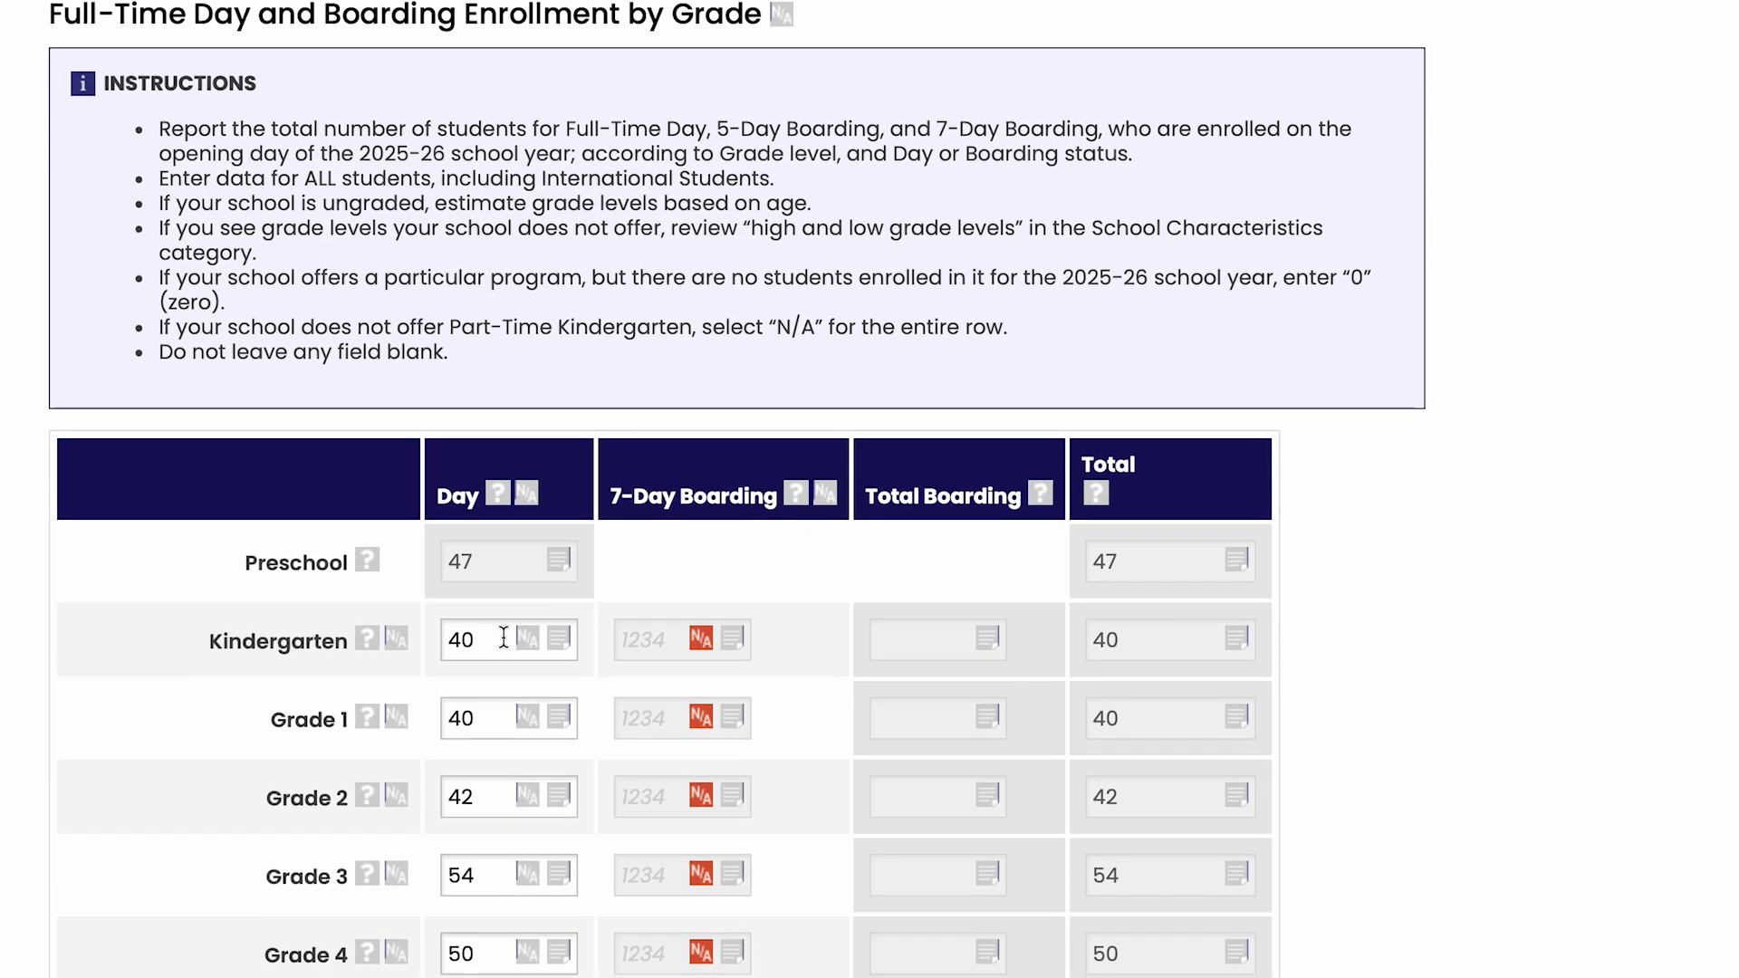
pyautogui.scroll(-5, 503, 637)
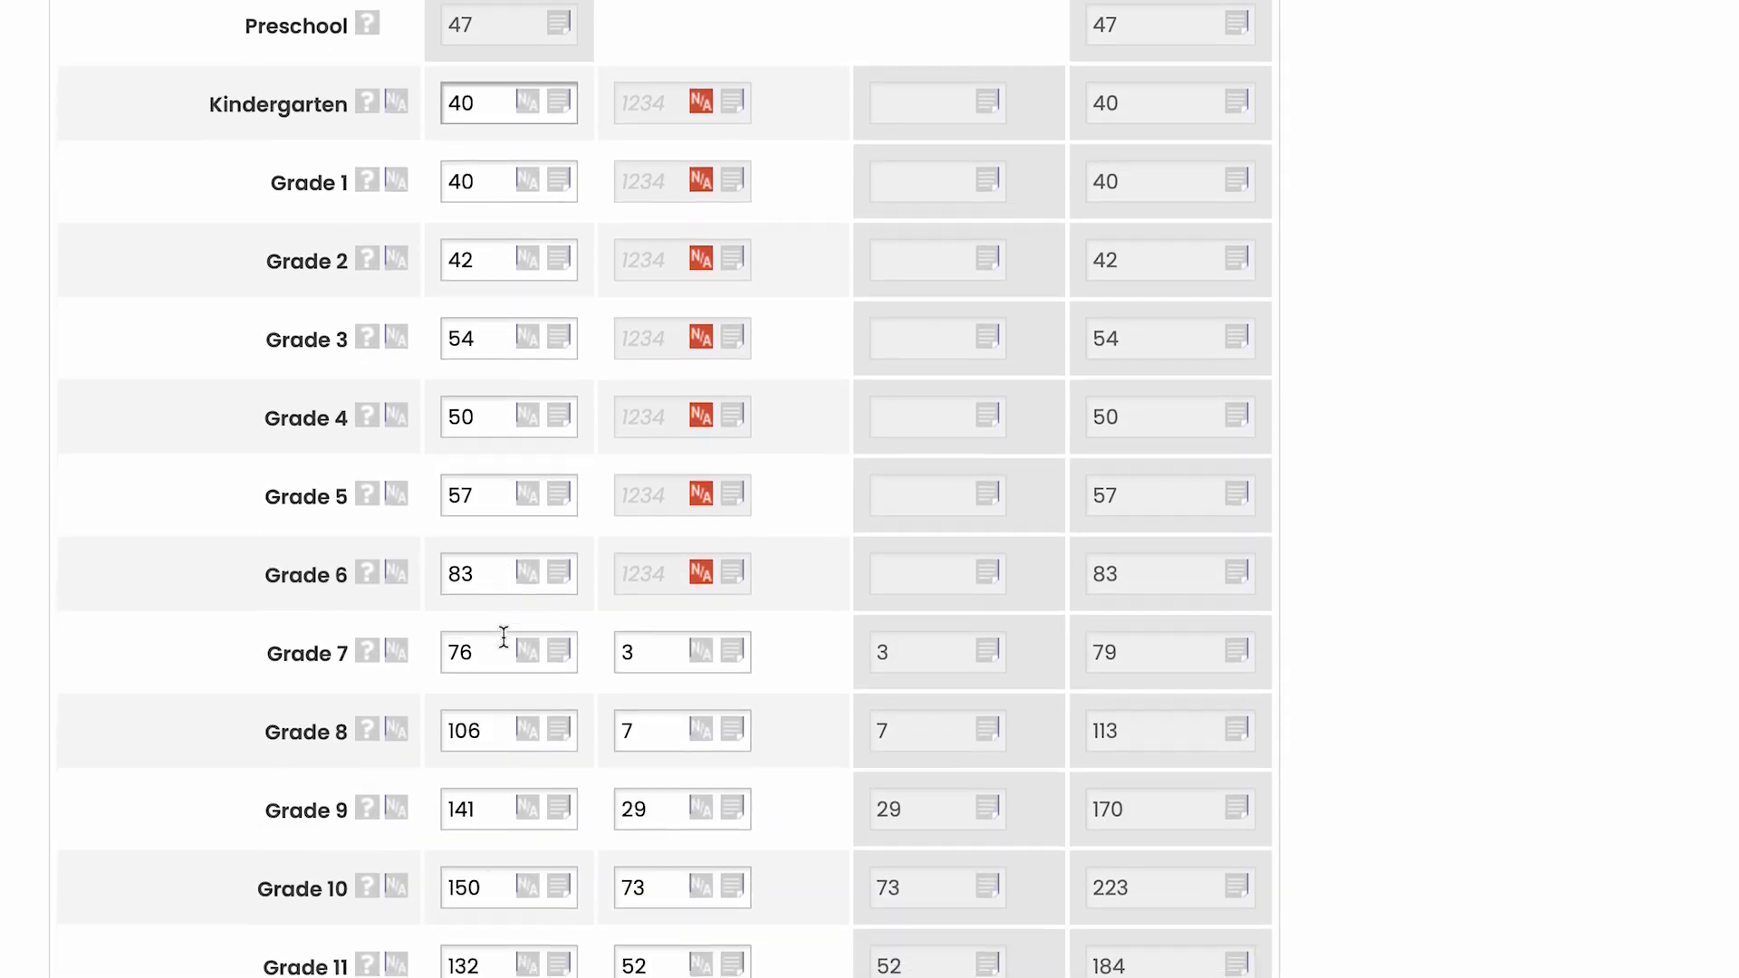
pyautogui.scroll(16, 504, 637)
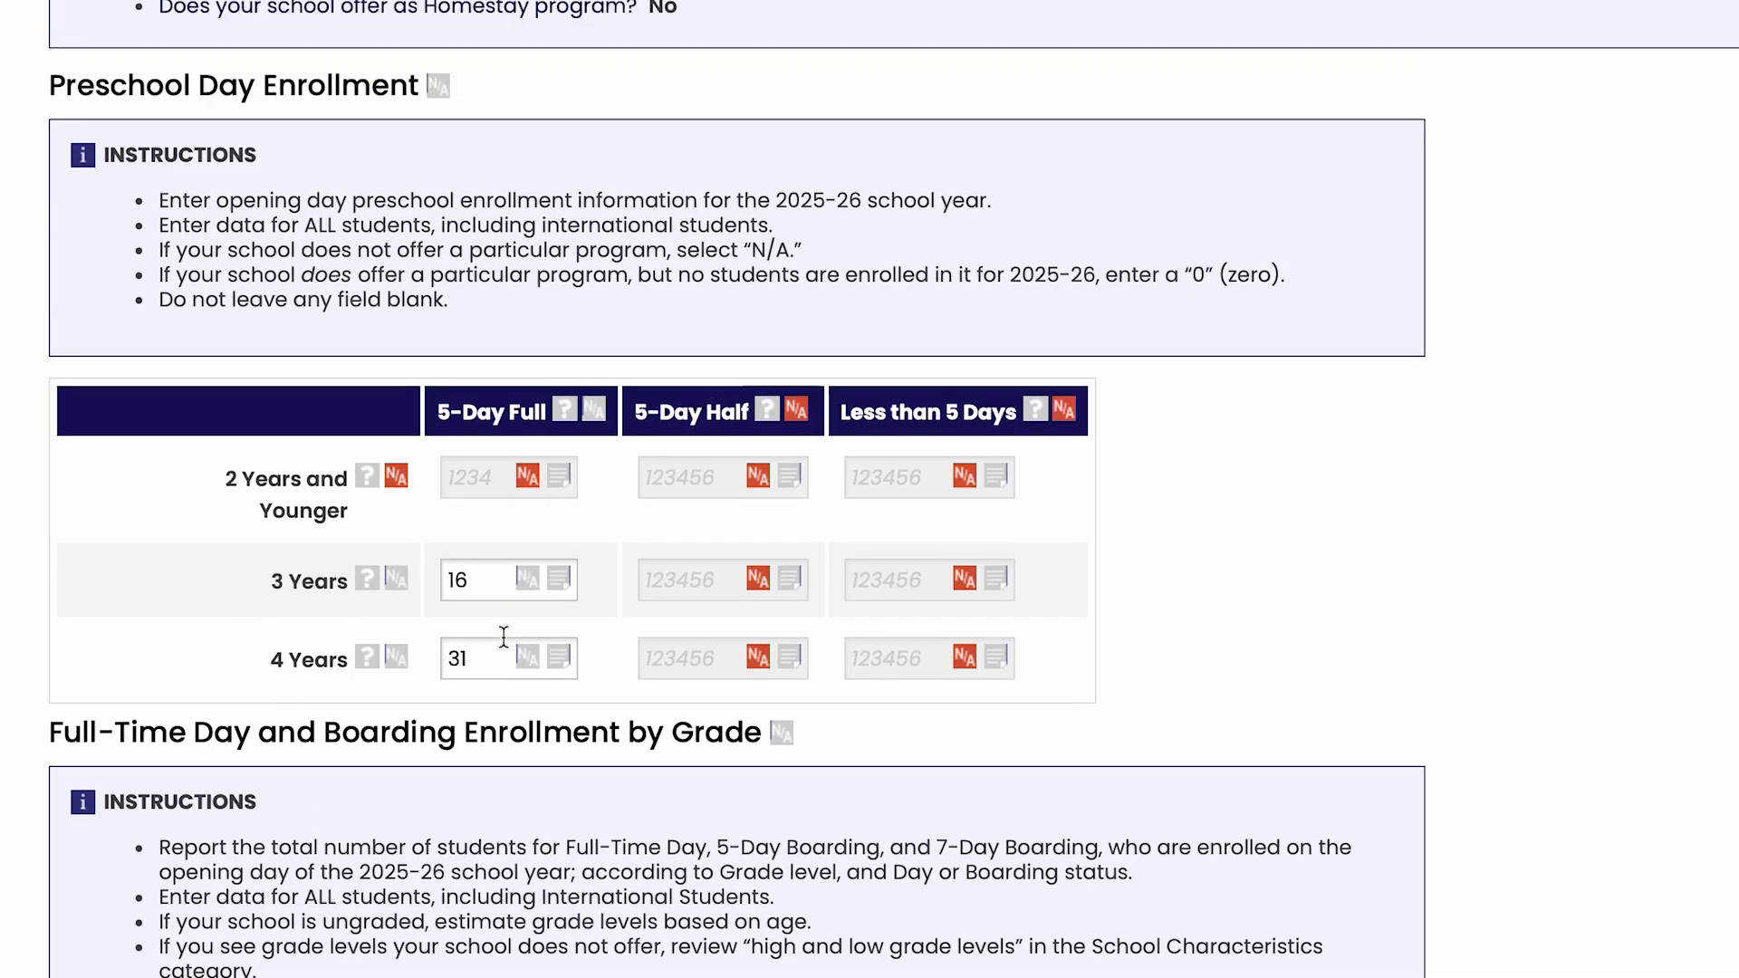
pyautogui.scroll(7, 503, 636)
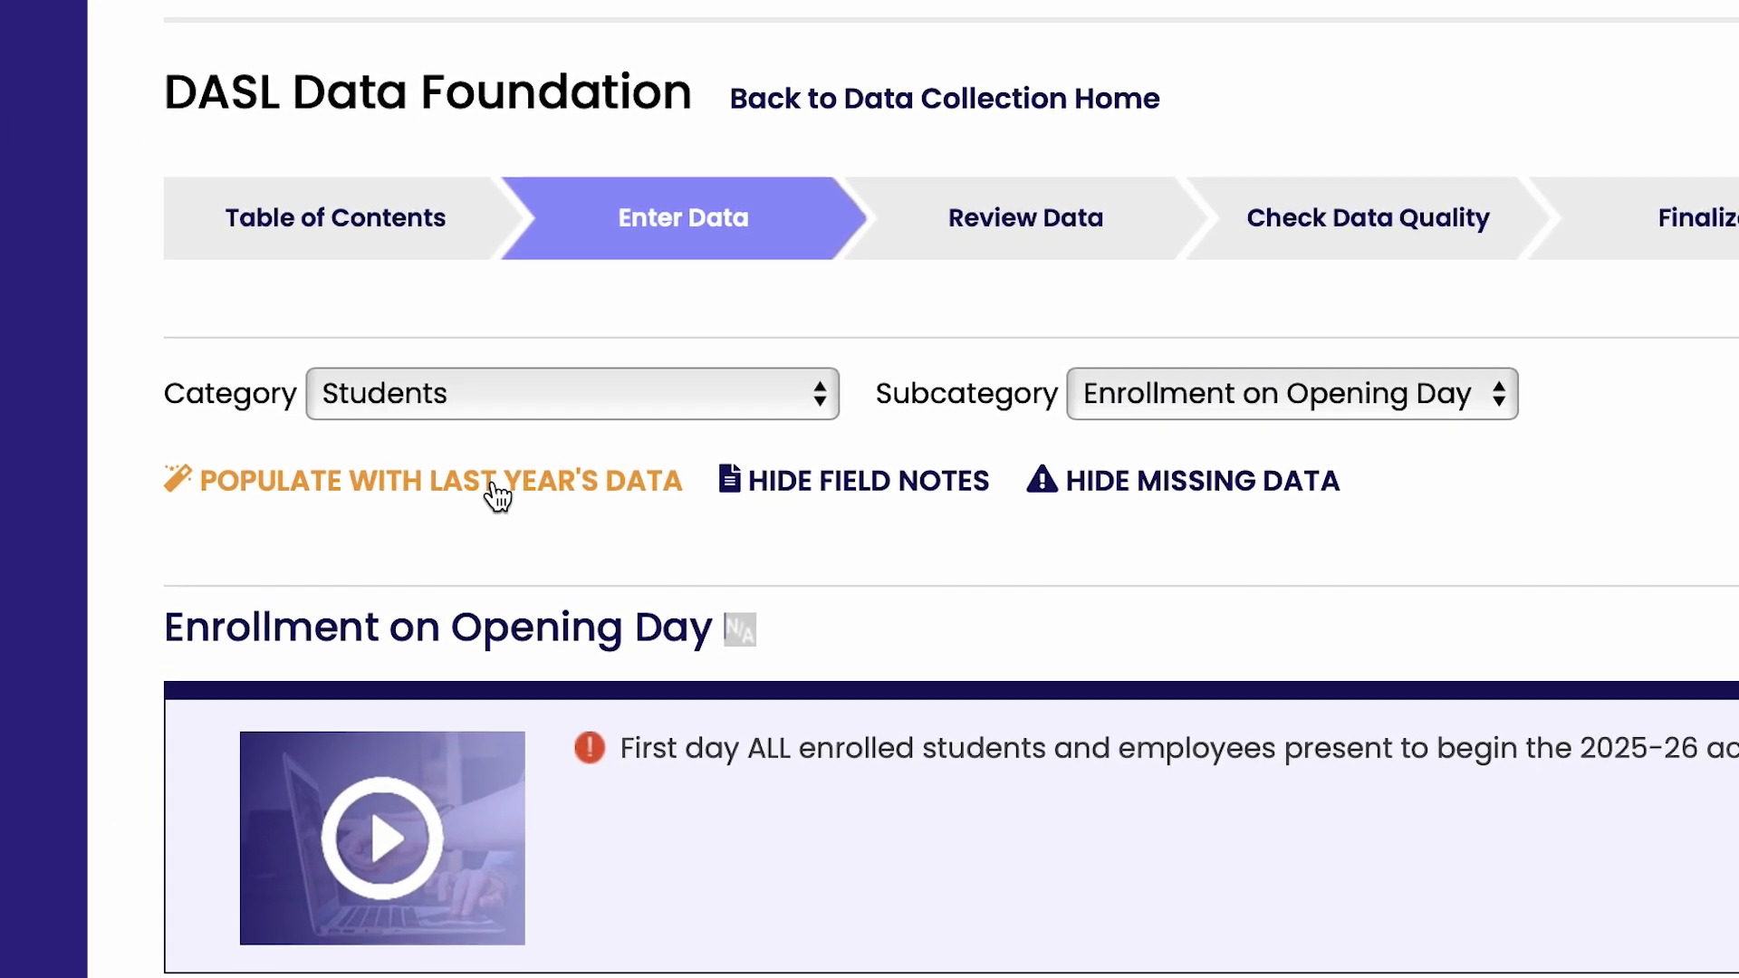
pyautogui.click(434, 412)
# Add the note "No longer accepting 2 Years and Younger" to the 5-Day Full field for 2 Years and Younger
pyautogui.scroll(-10, 497, 494)
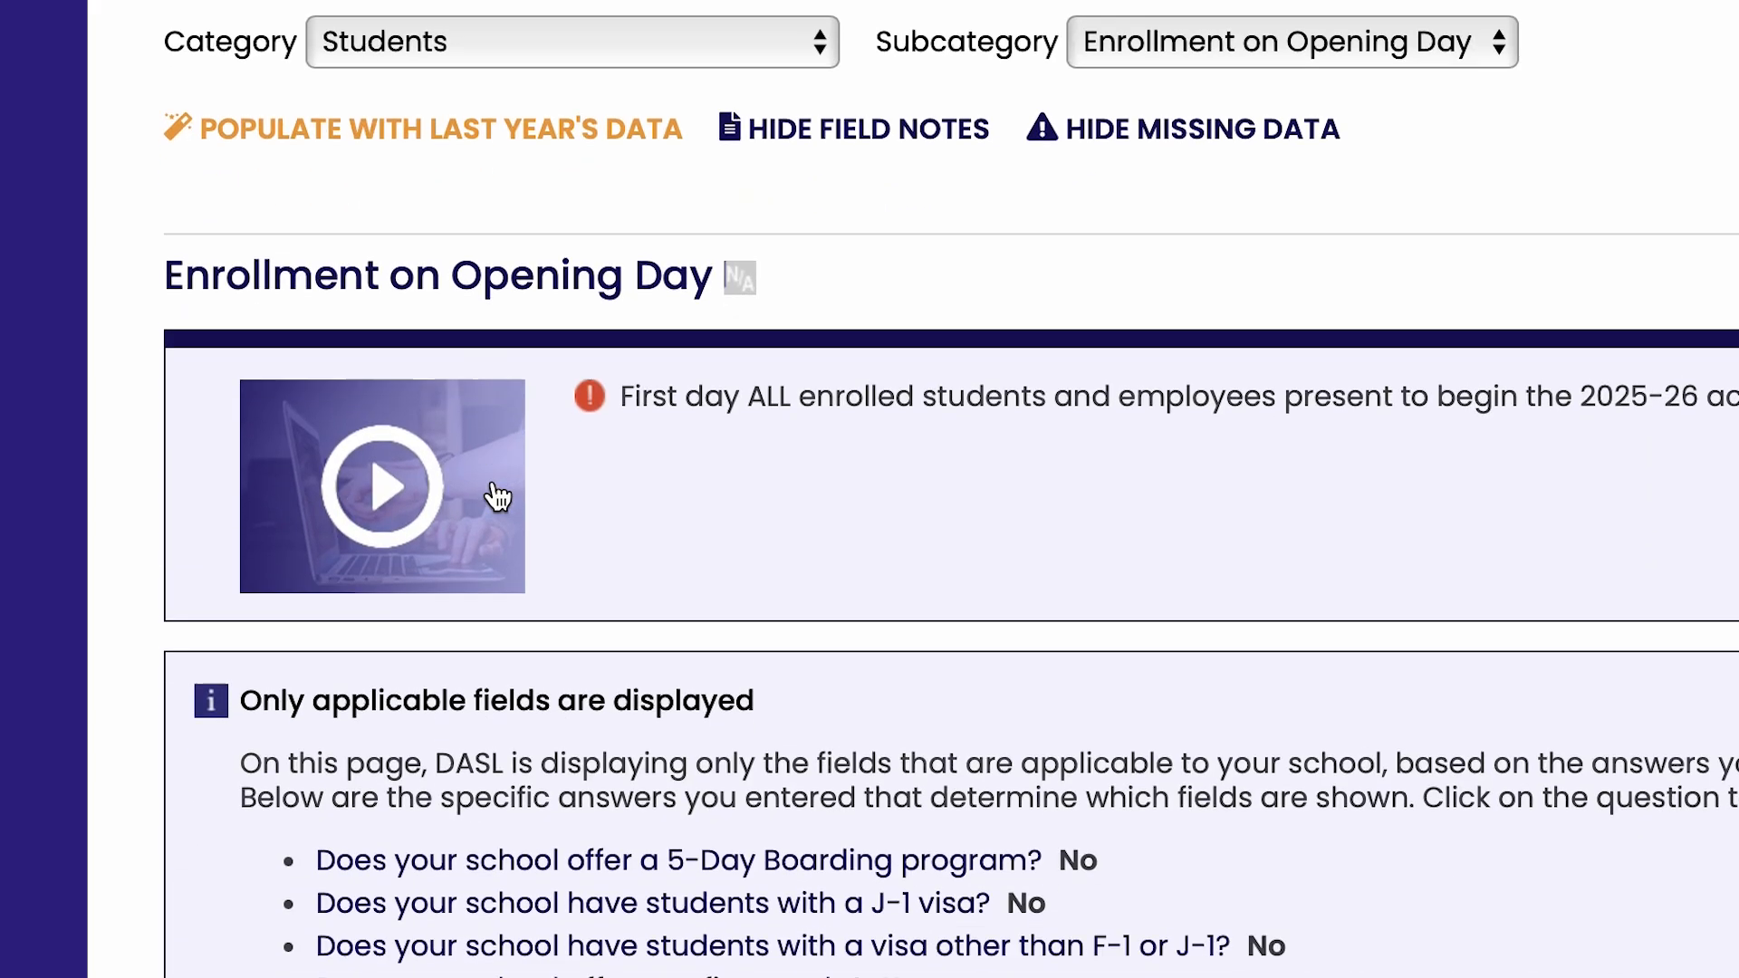
pyautogui.scroll(-5, 497, 485)
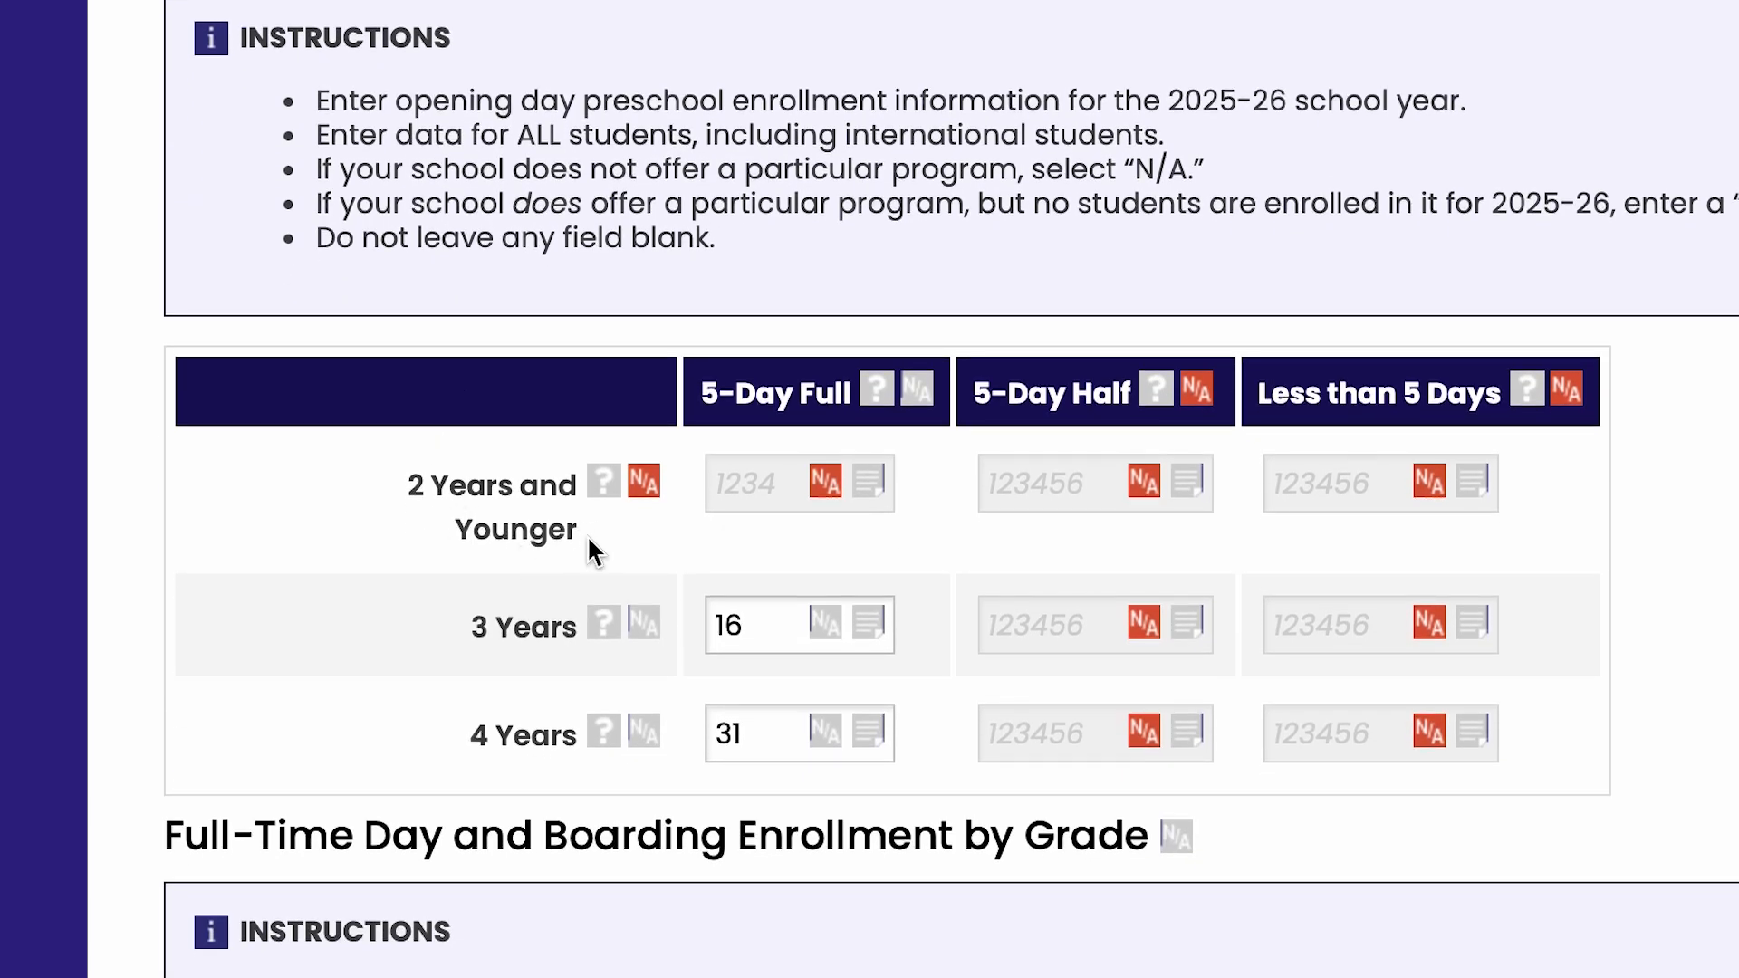
pyautogui.click(872, 489)
pyautogui.write('No long')
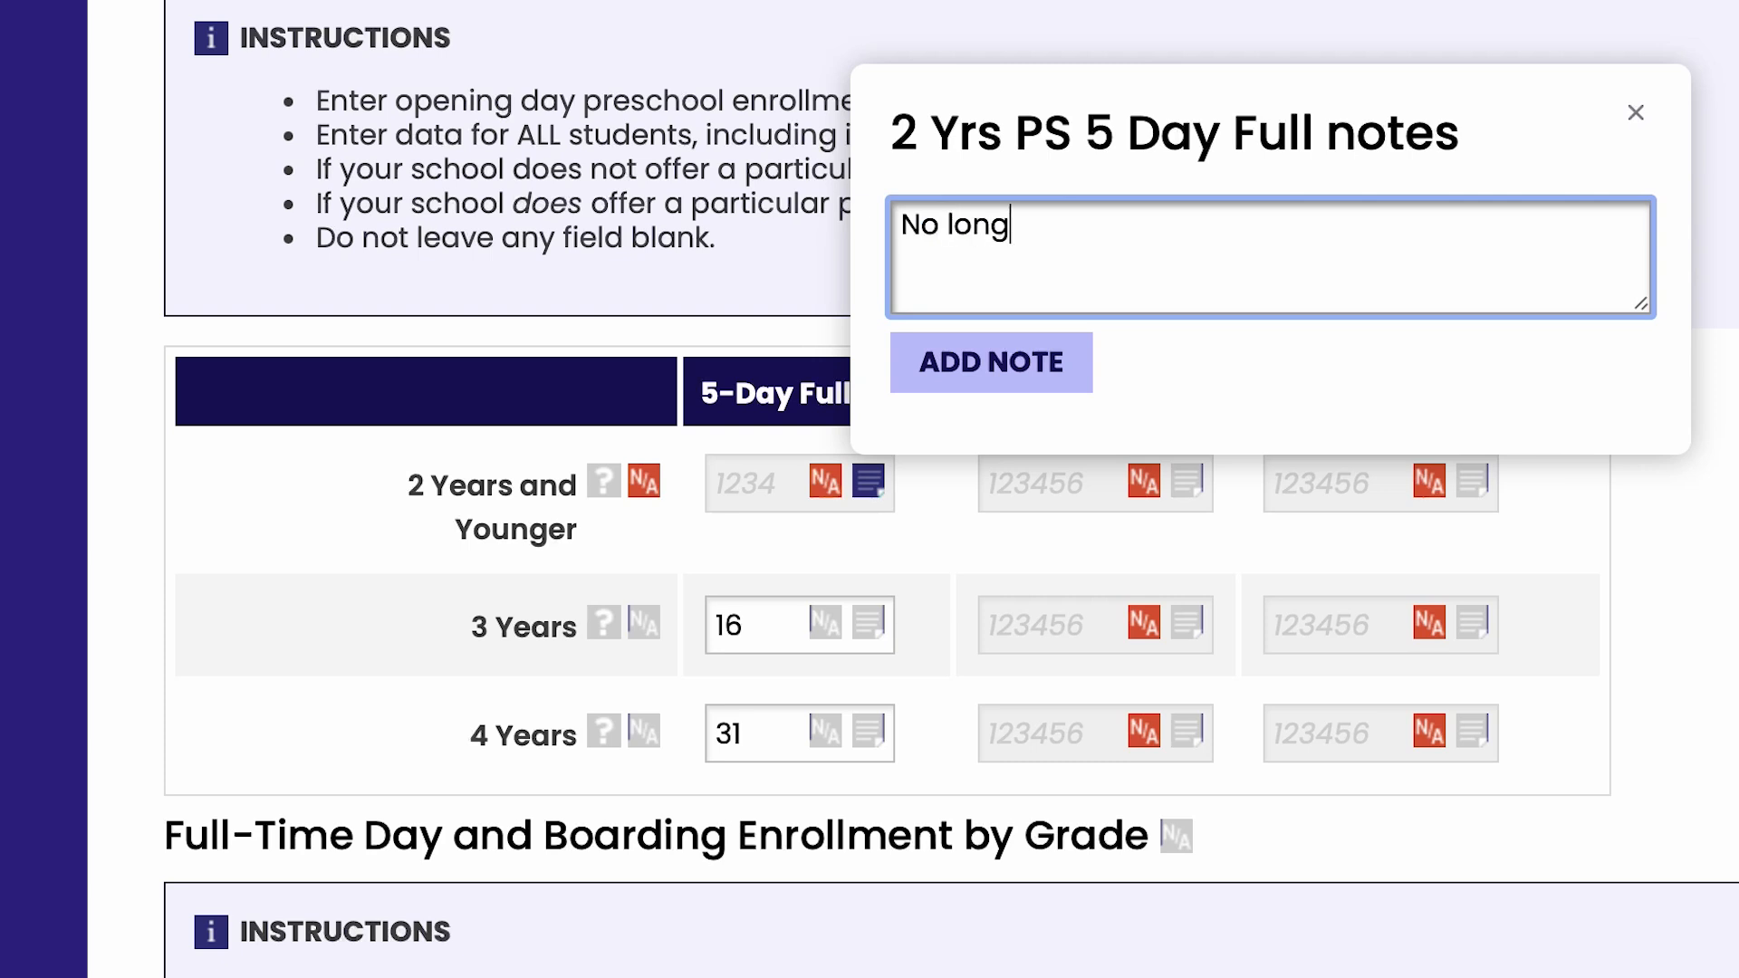
pyautogui.write('er accepting 2 Y')
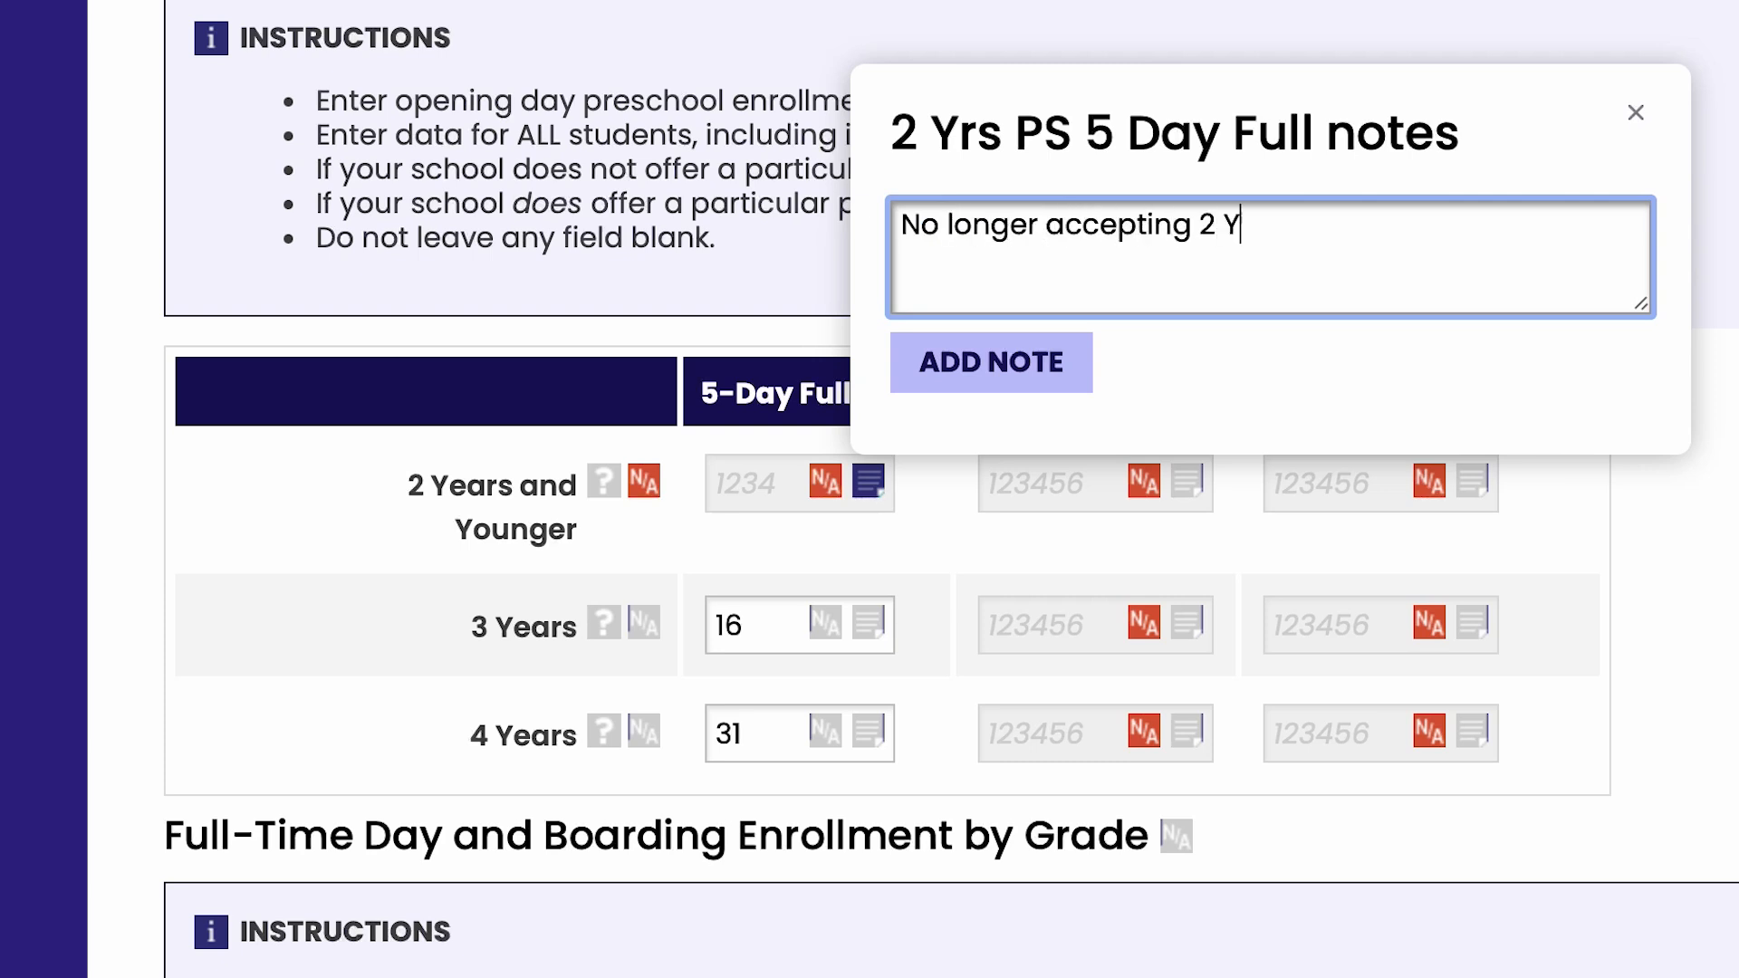
pyautogui.write('ears and Younger')
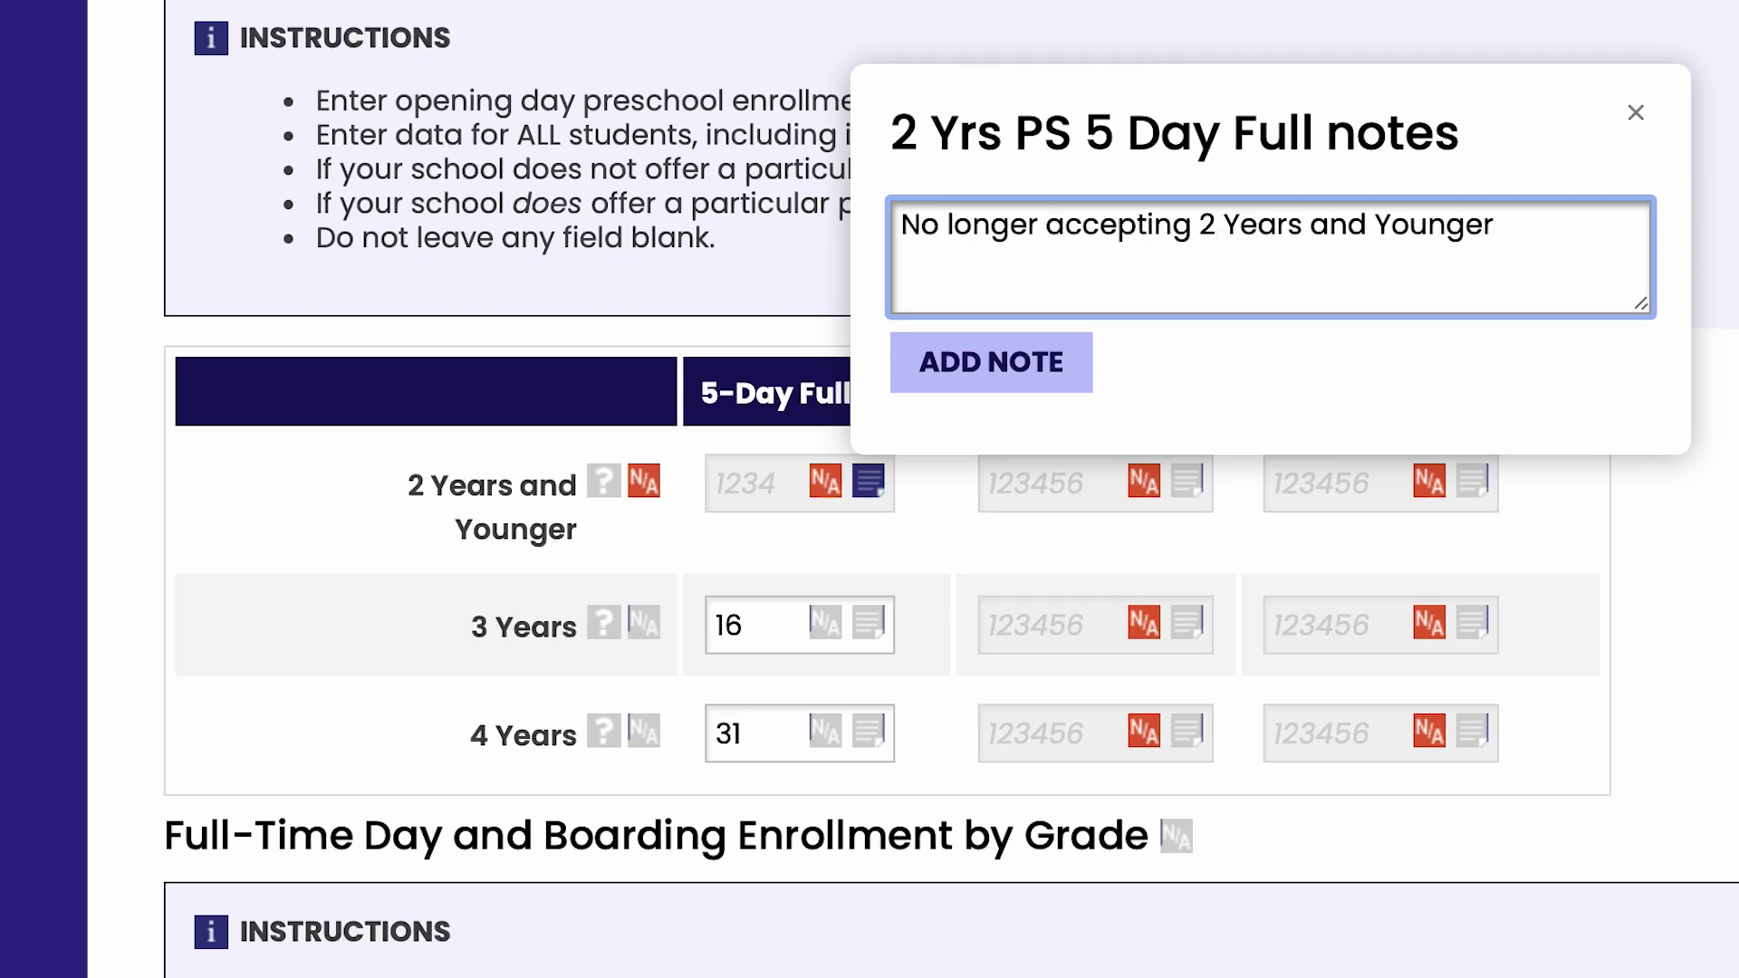
pyautogui.click(971, 371)
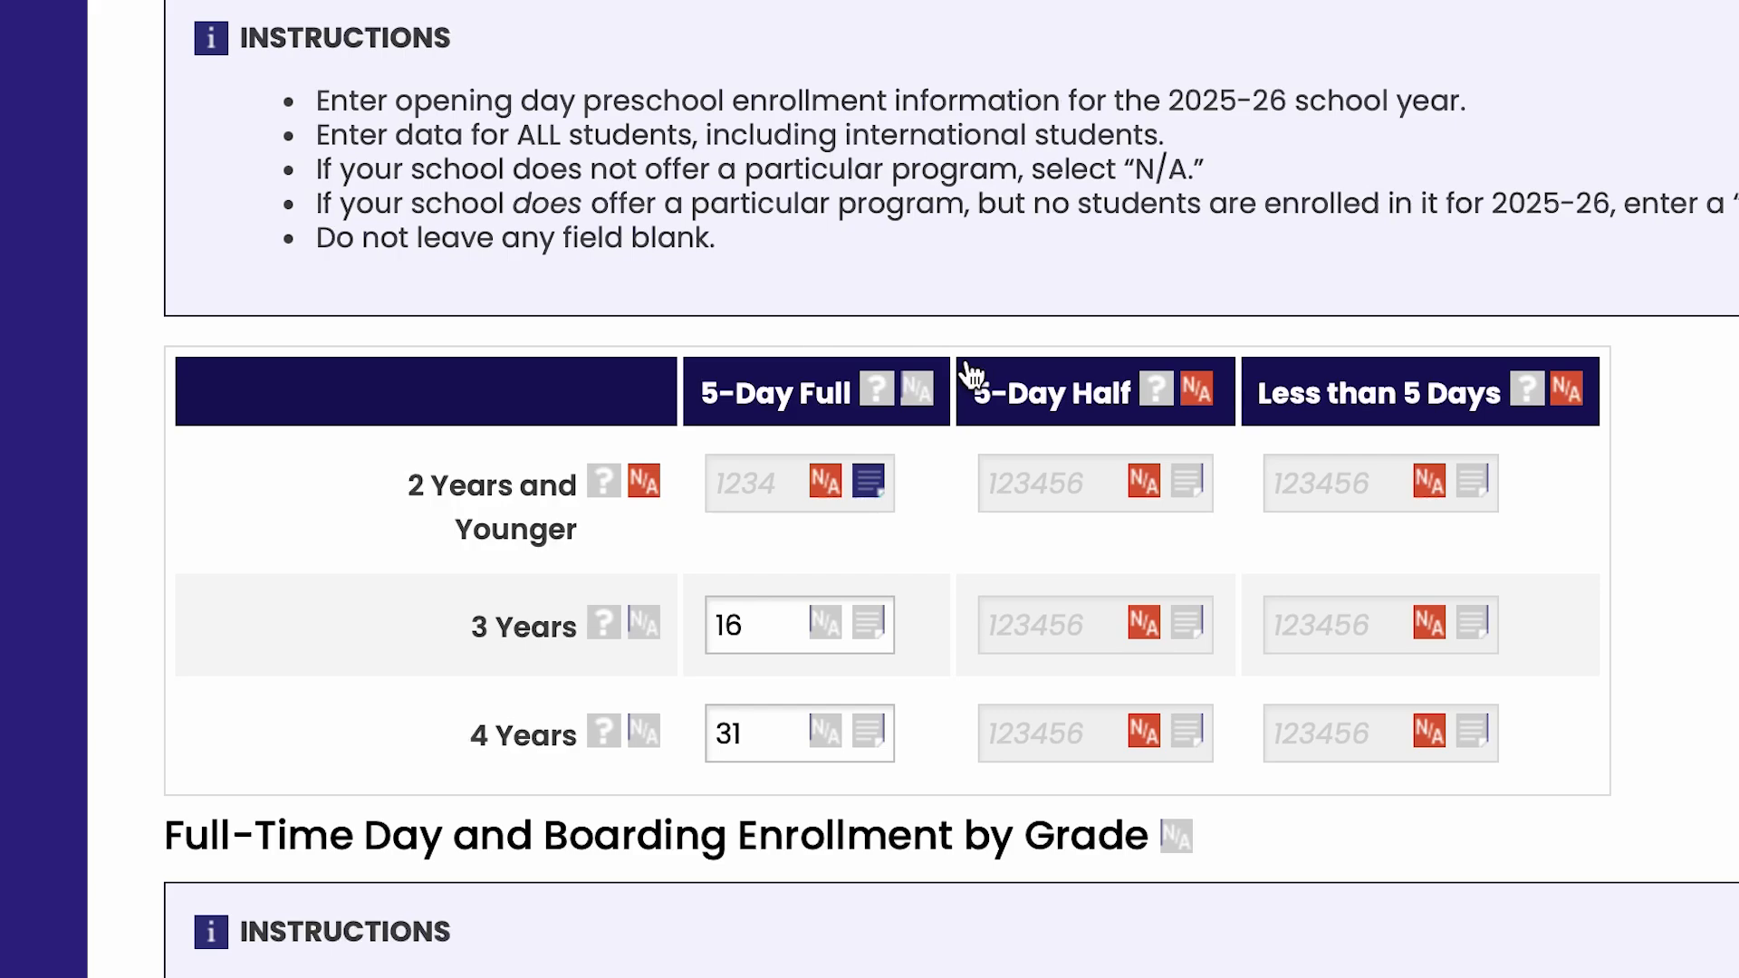
# Hide the field notes on the Enrollment on Opening Day page and return to the Data Collection Home page
pyautogui.scroll(15, 971, 371)
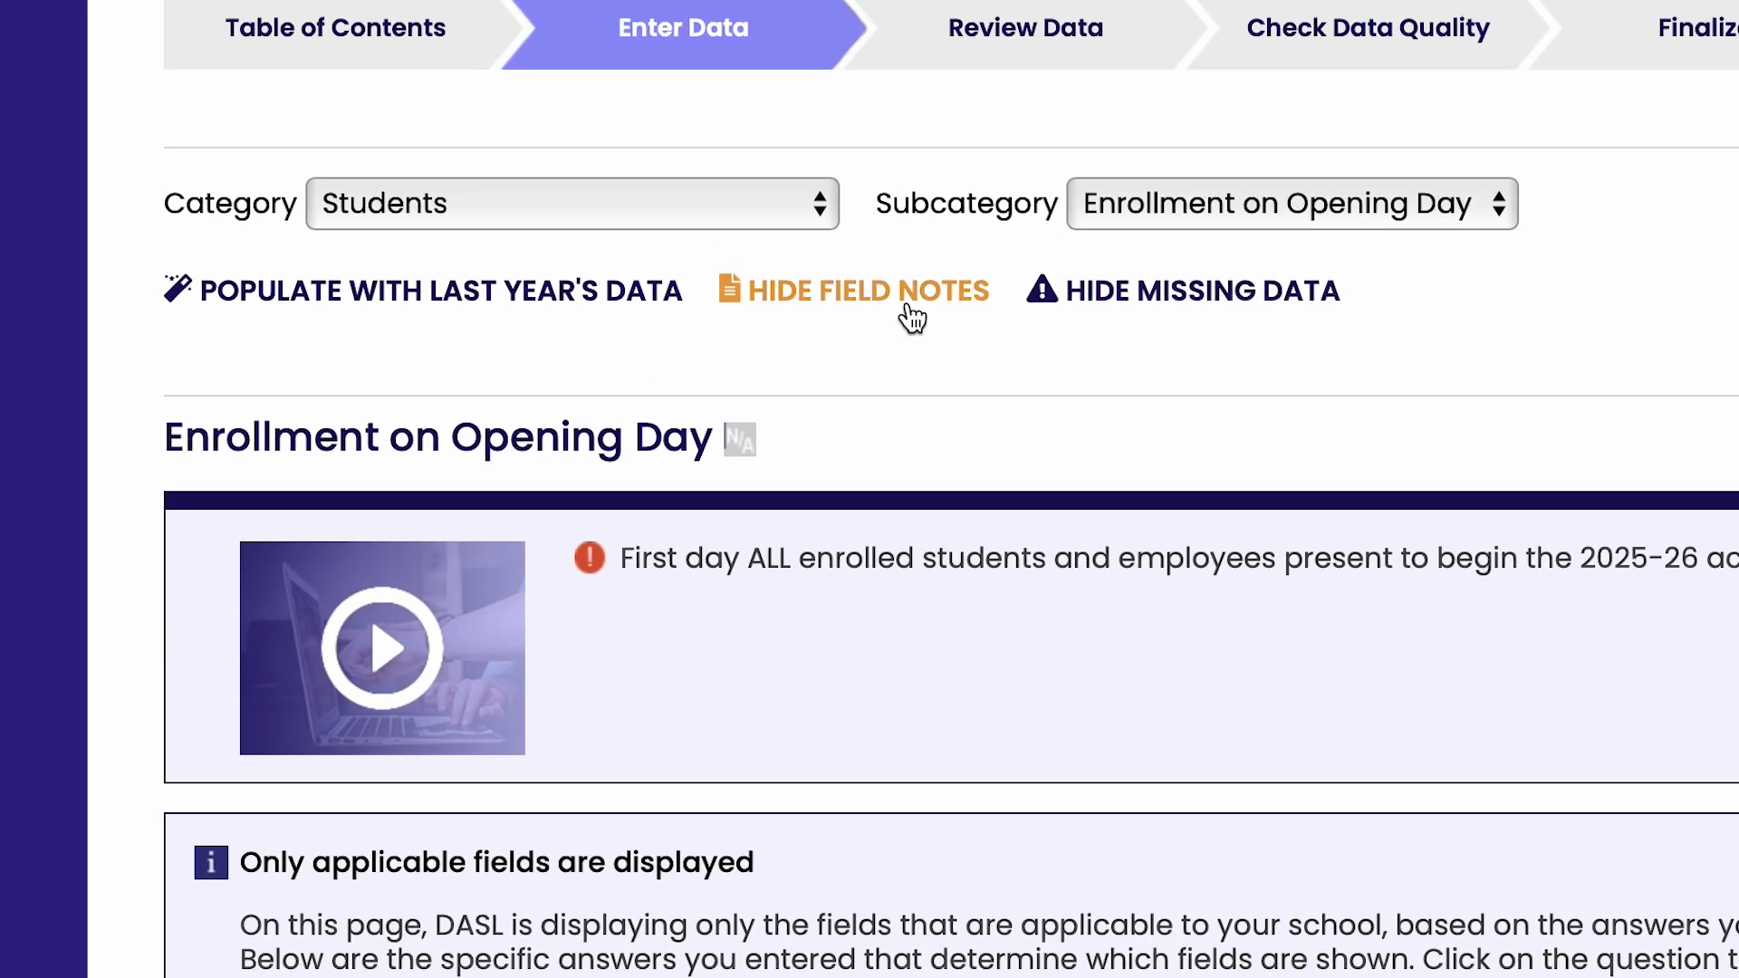
pyautogui.click(909, 309)
pyautogui.scroll(3, 938, 214)
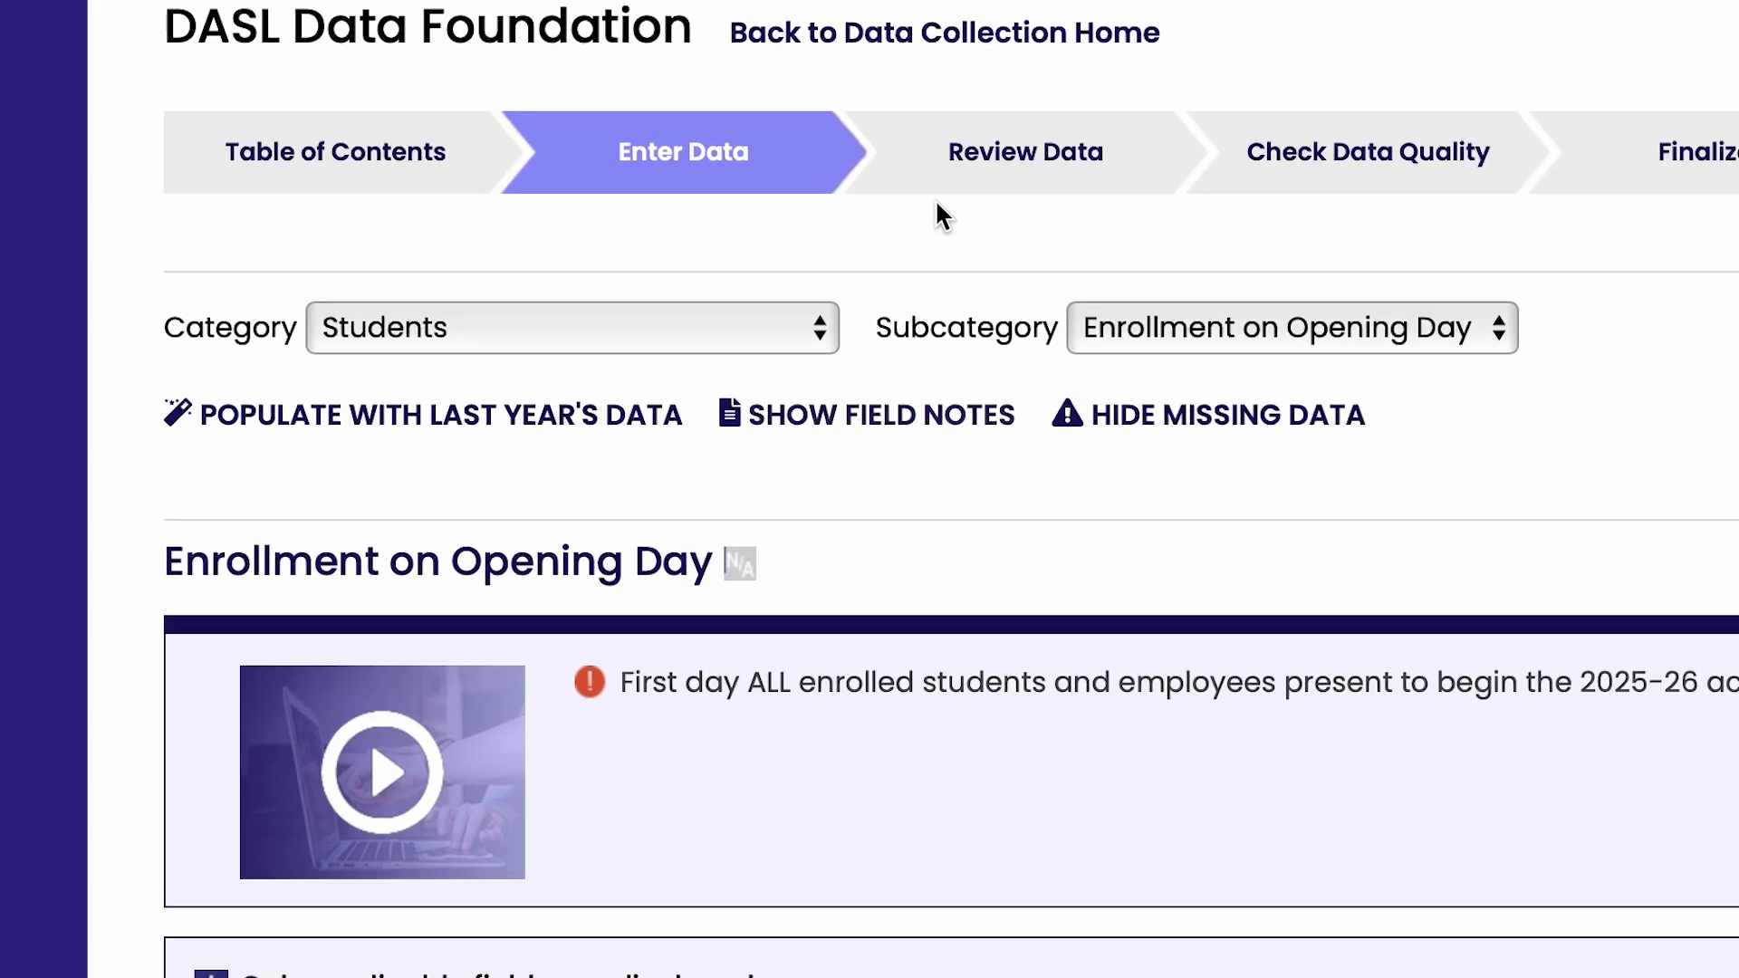
pyautogui.click(962, 195)
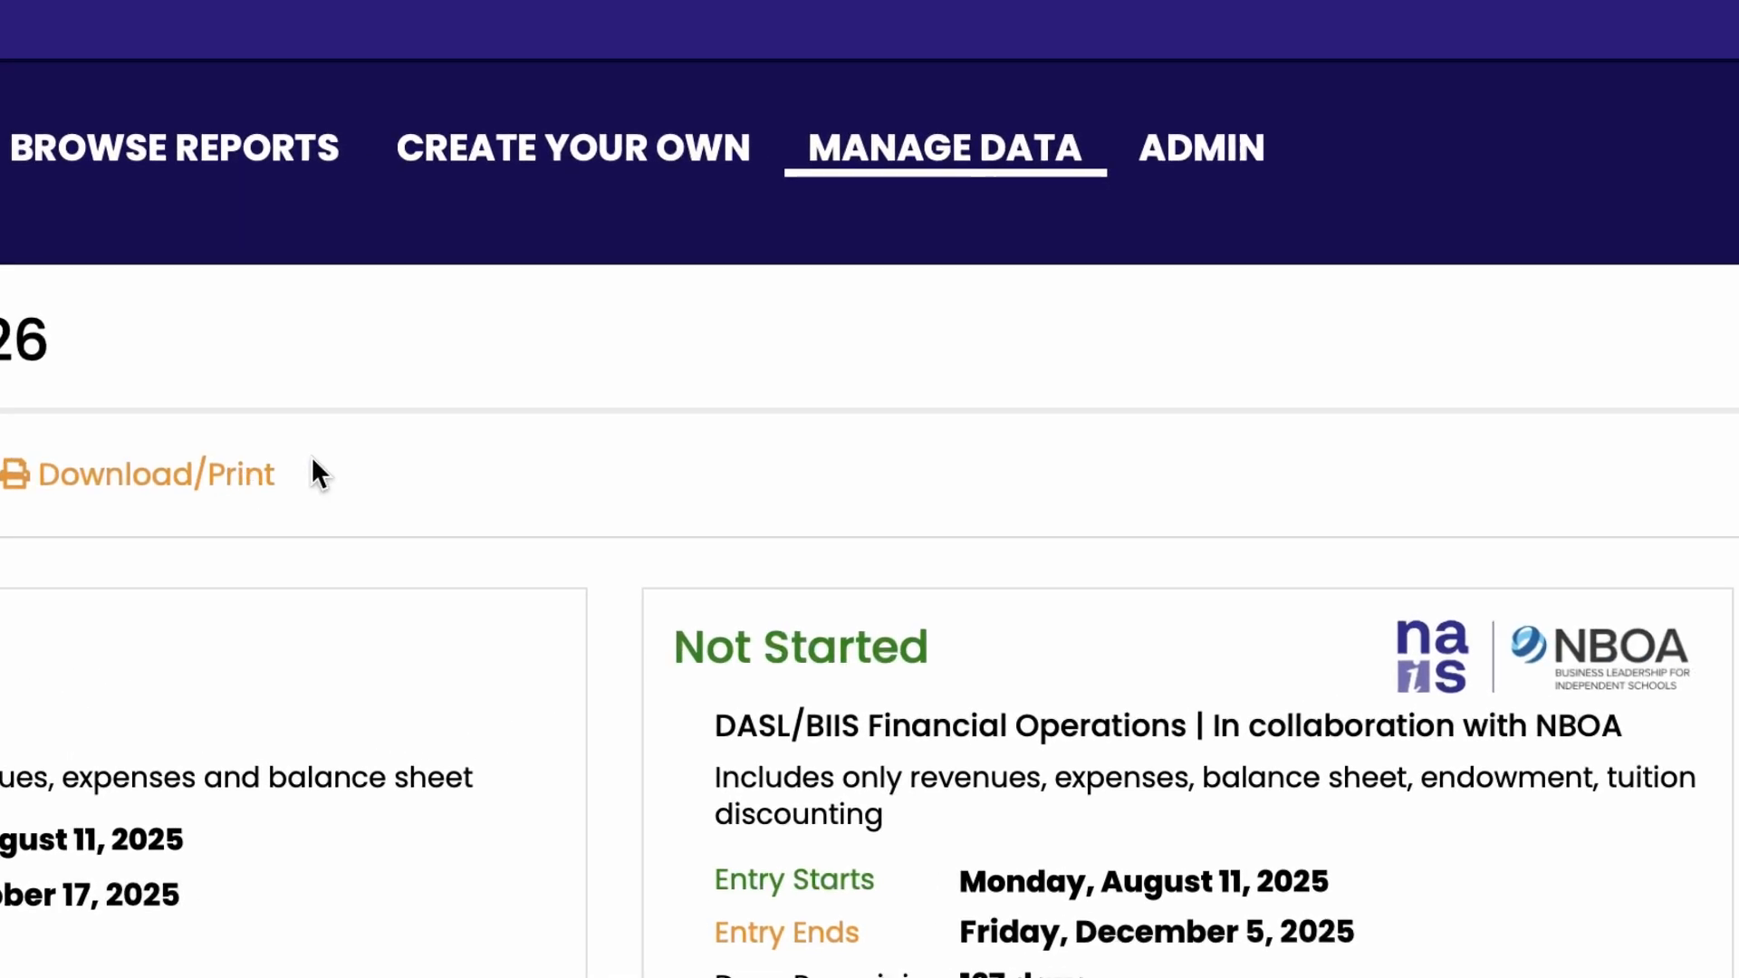
# Highlight missing data on the Enrollment on Opening Day page and set the 3 Years 5-Day Full preschool enrollment to 26
pyautogui.moveTo(910, 156)
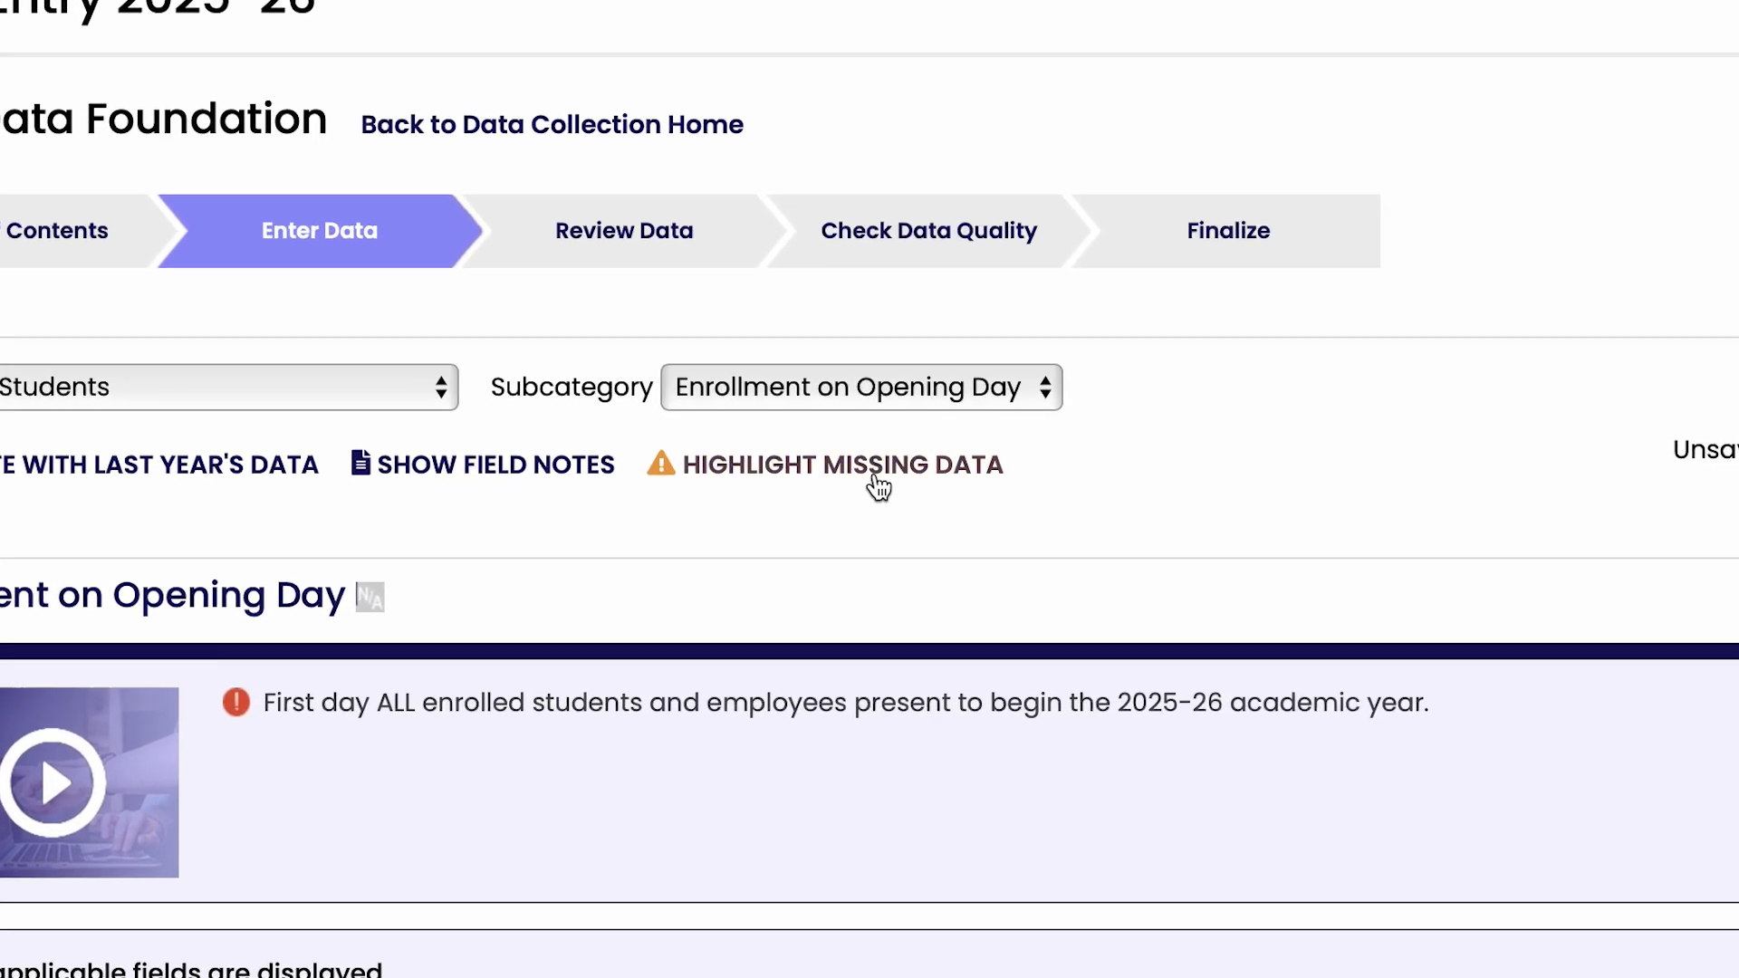
pyautogui.click(751, 460)
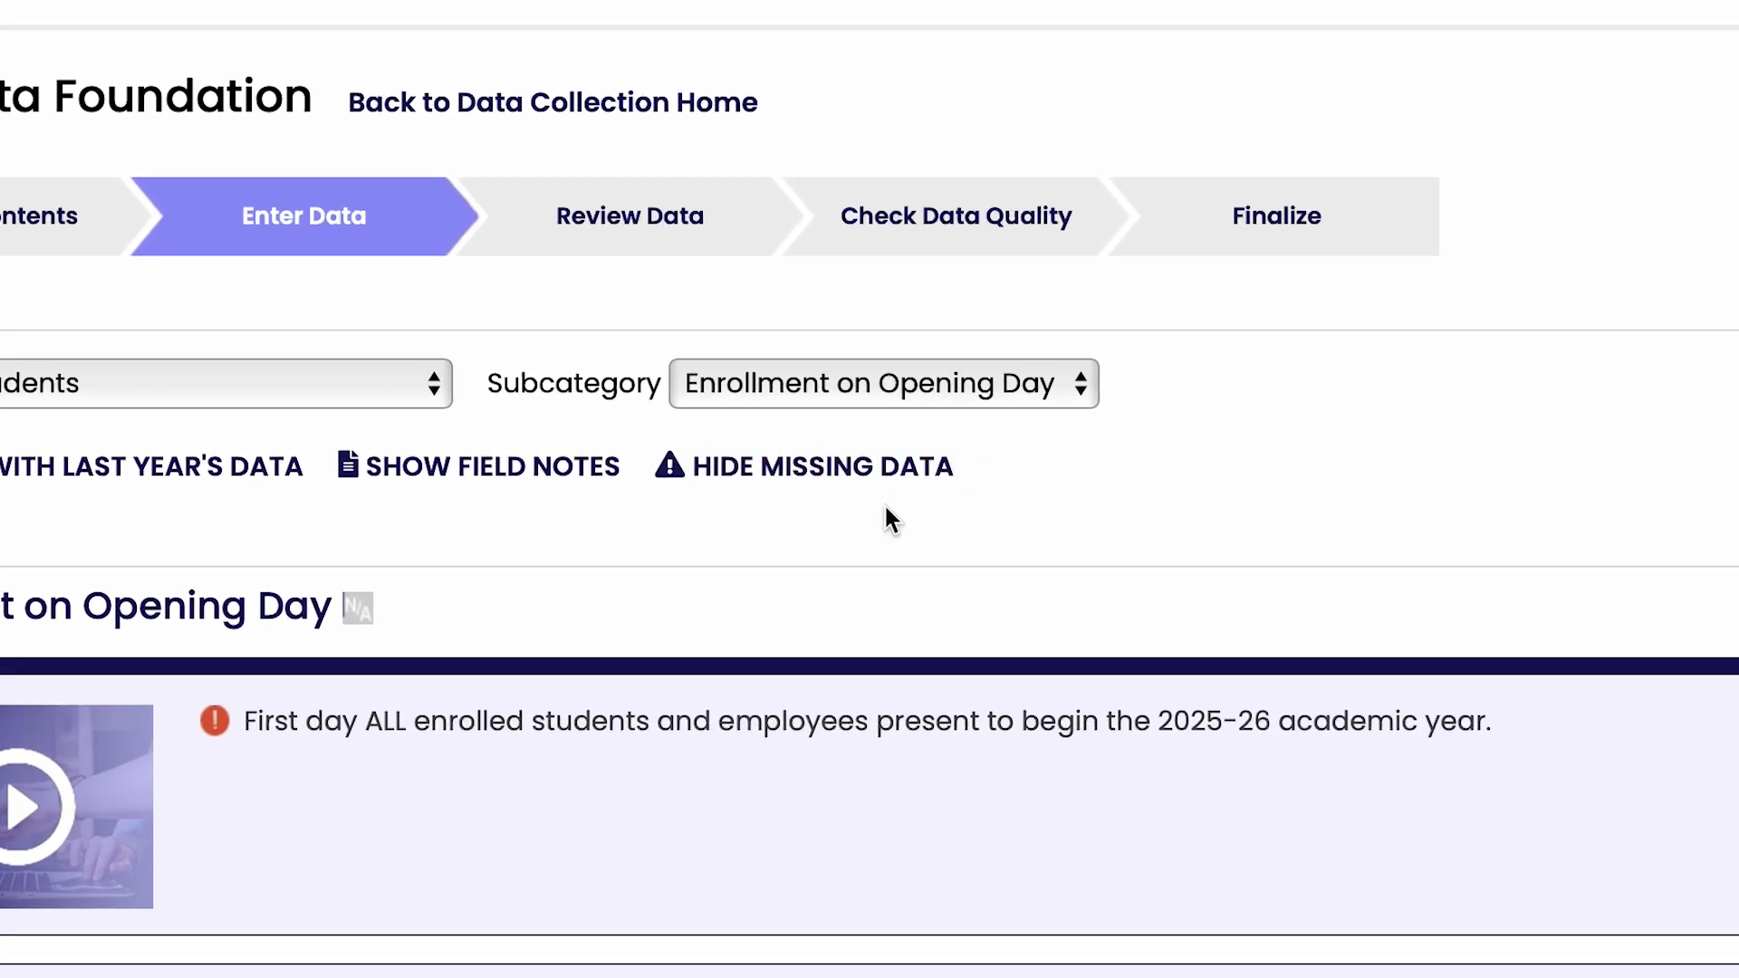
pyautogui.scroll(-15, 886, 509)
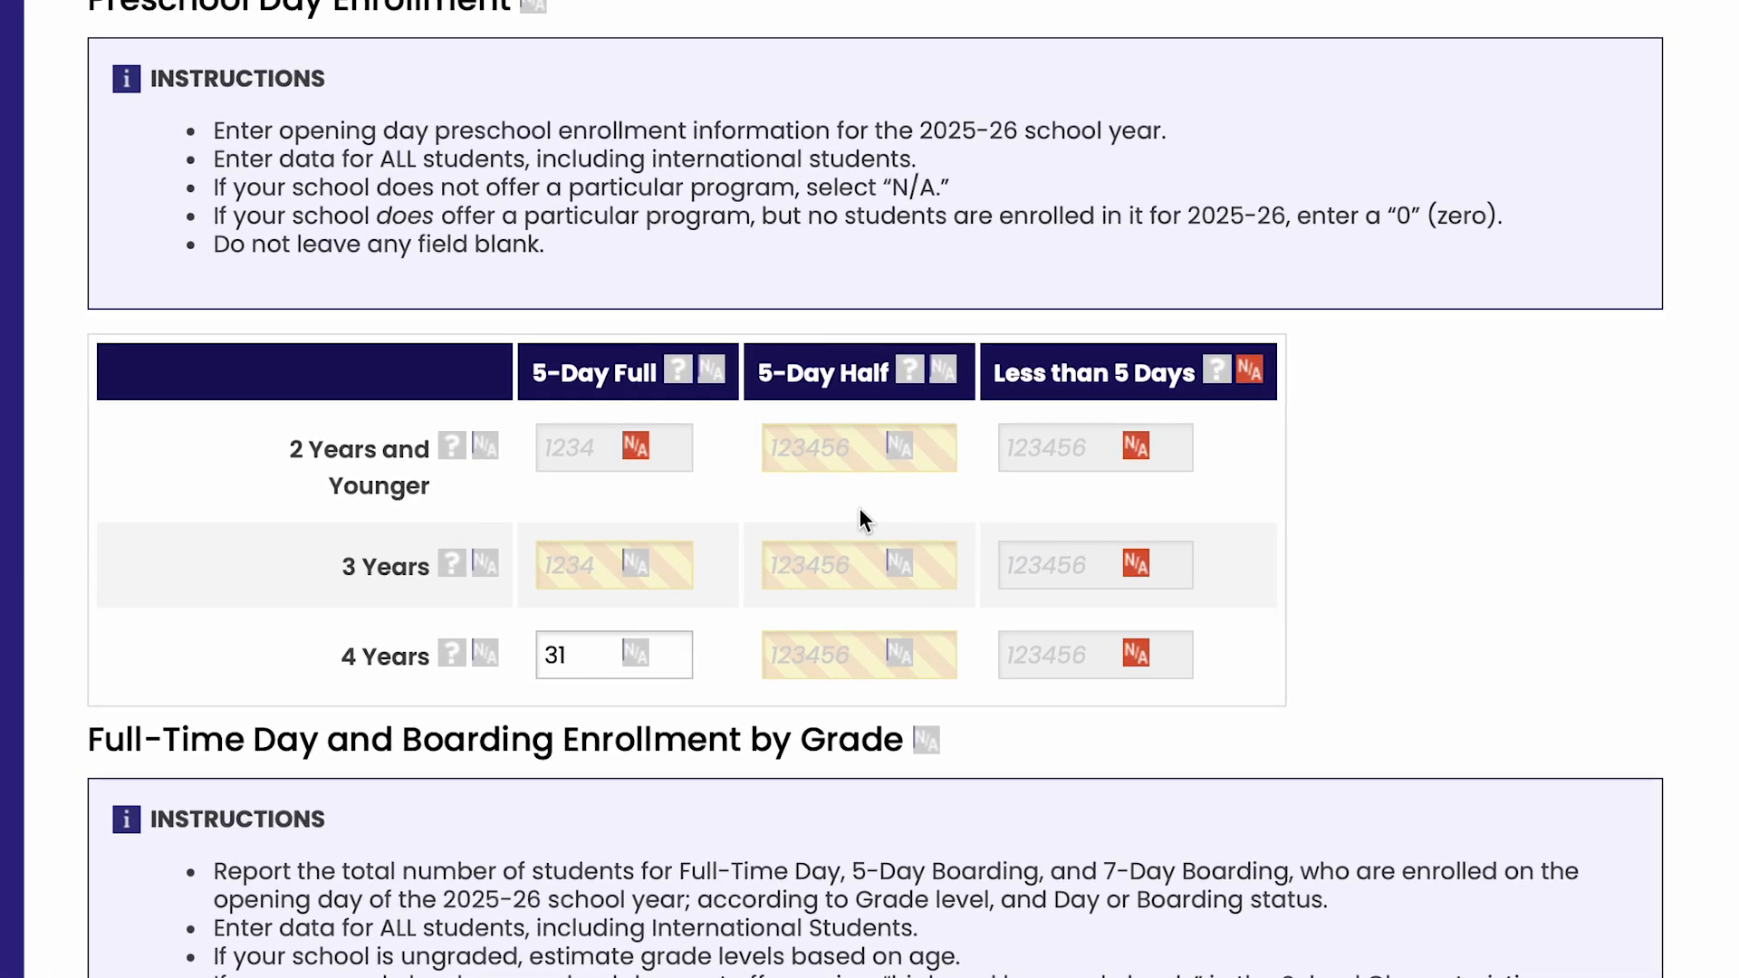
pyautogui.click(580, 573)
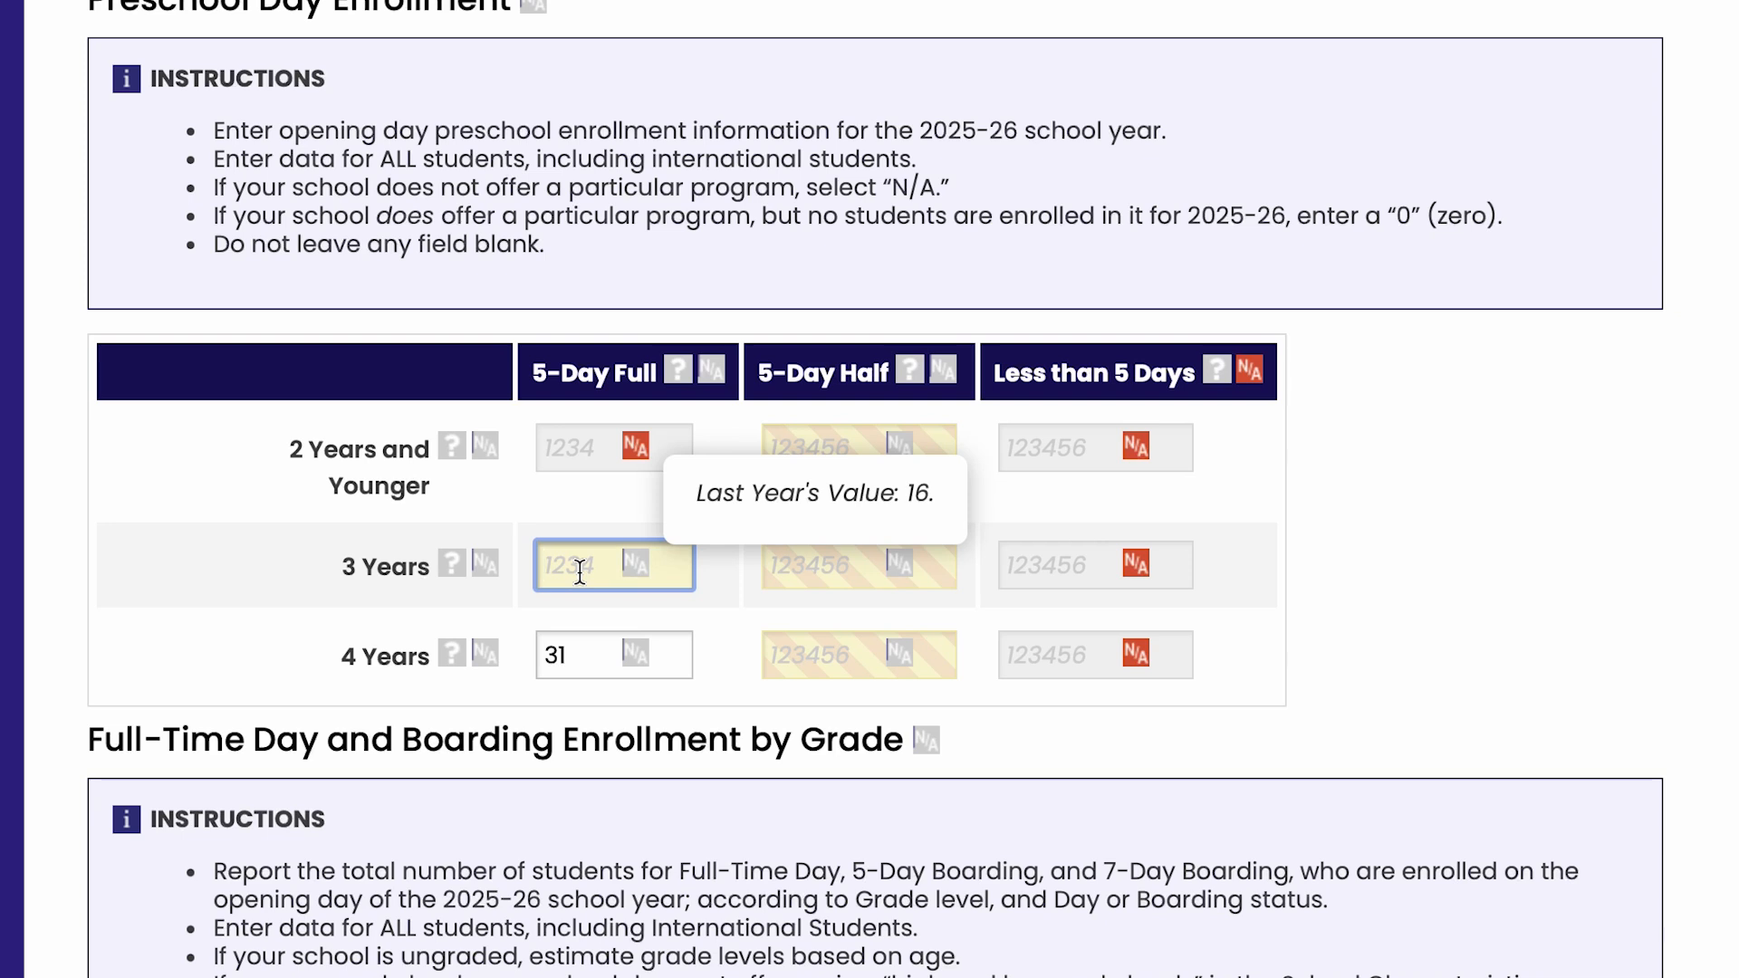
pyautogui.write('26')
pyautogui.click(585, 607)
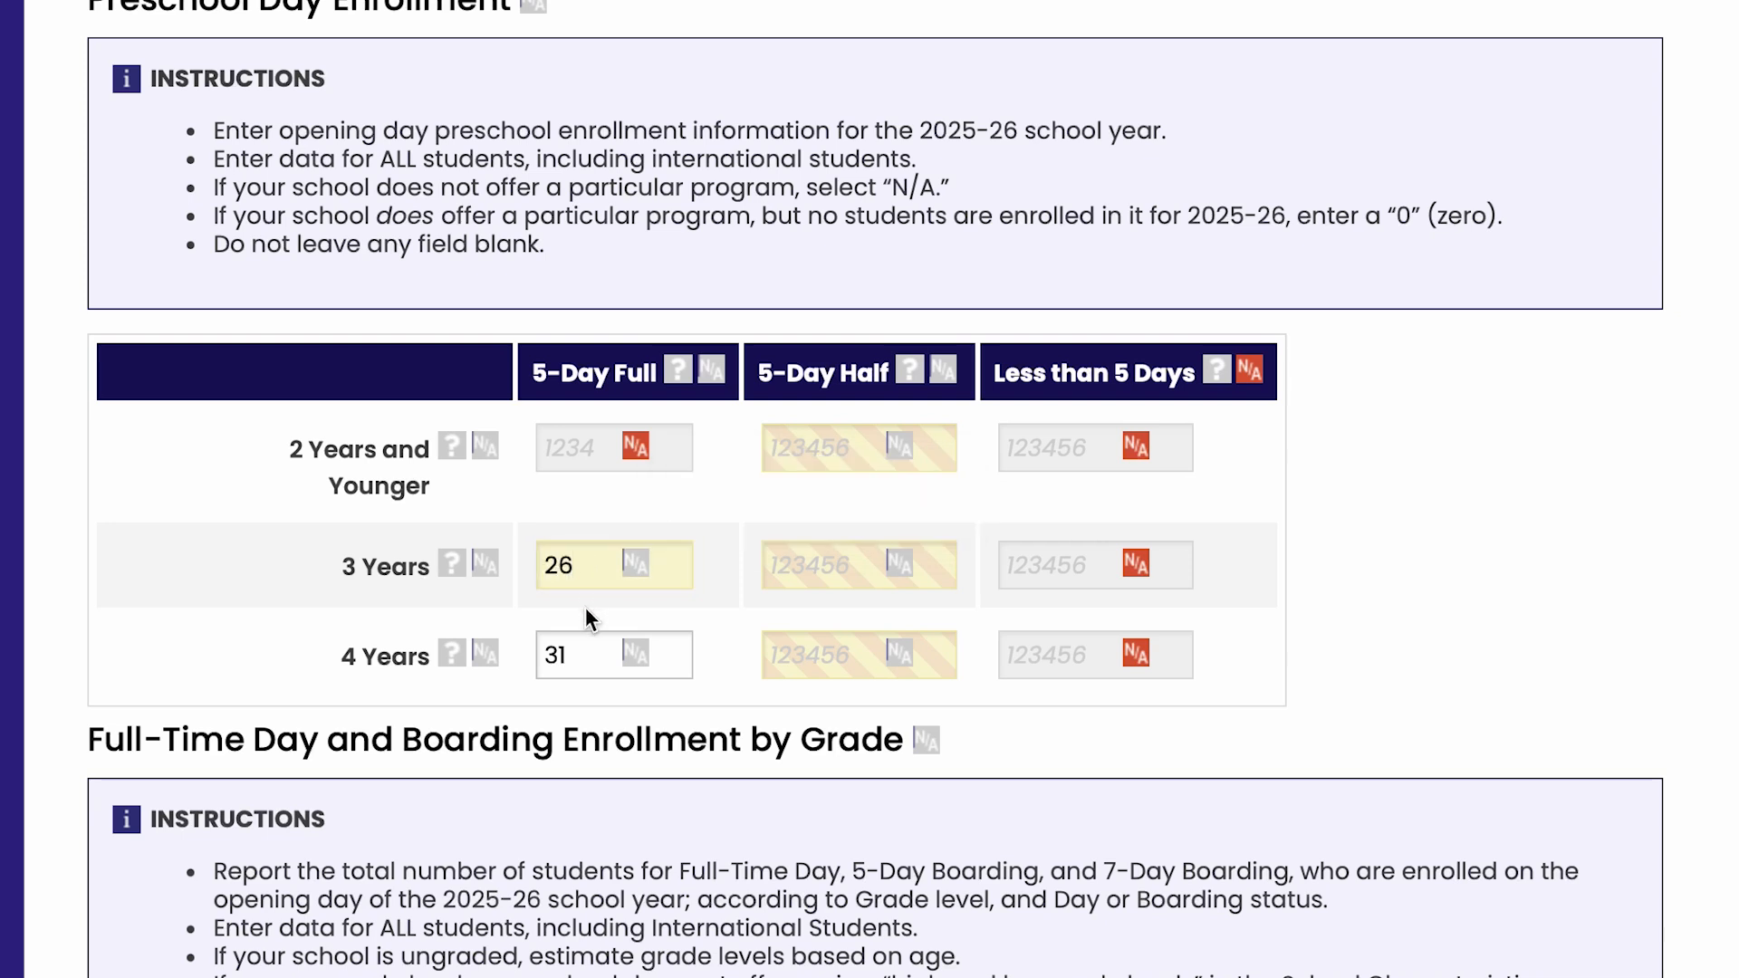
# Mark the entire 5-Day Half column of the preschool table as N/A and save the page
pyautogui.moveTo(454, 574)
pyautogui.click(942, 380)
pyautogui.click(899, 597)
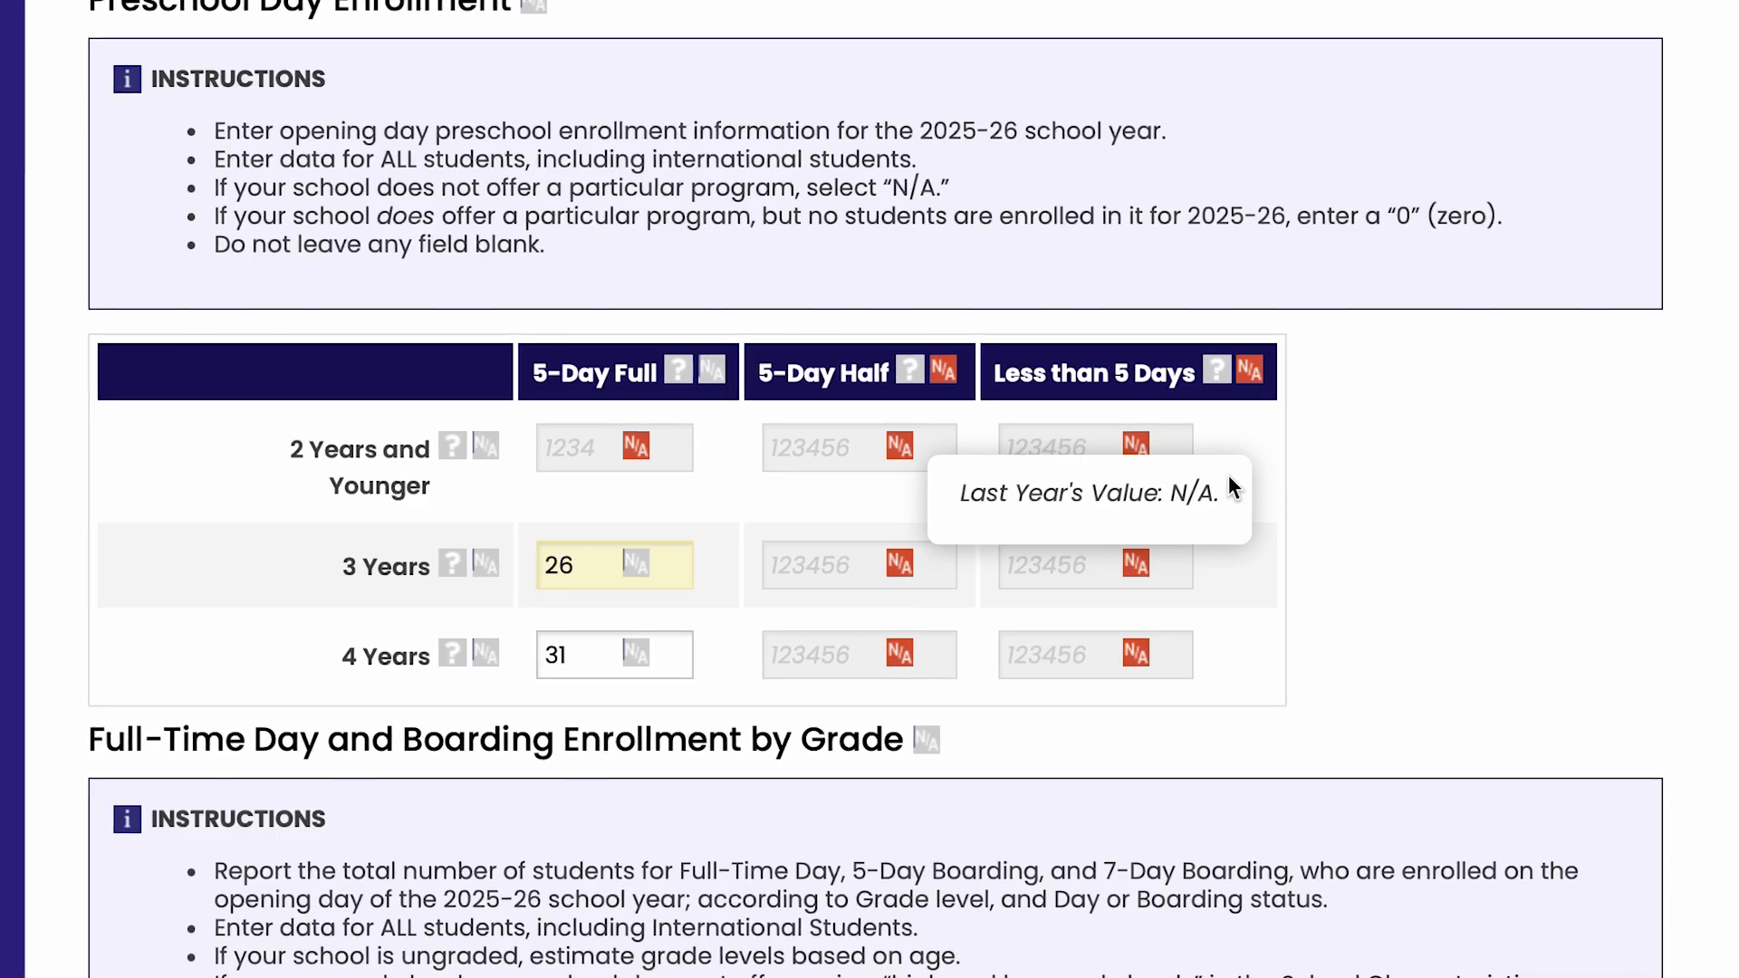
pyautogui.scroll(6, 1540, 345)
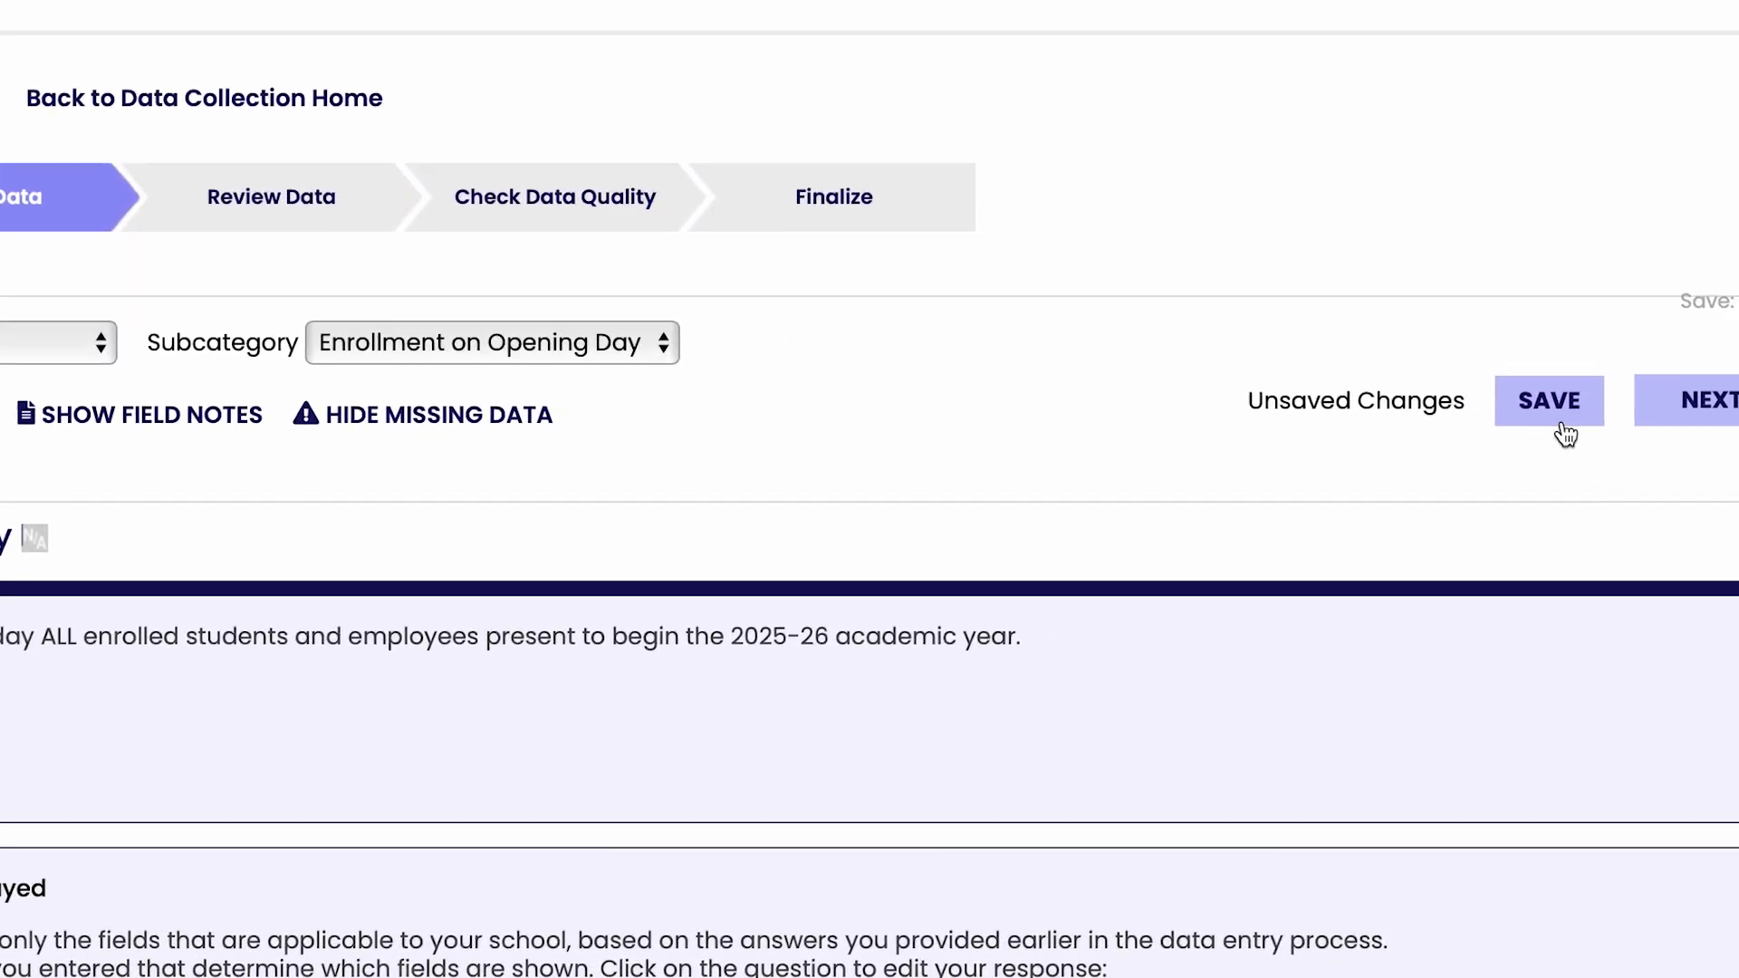
pyautogui.click(1734, 362)
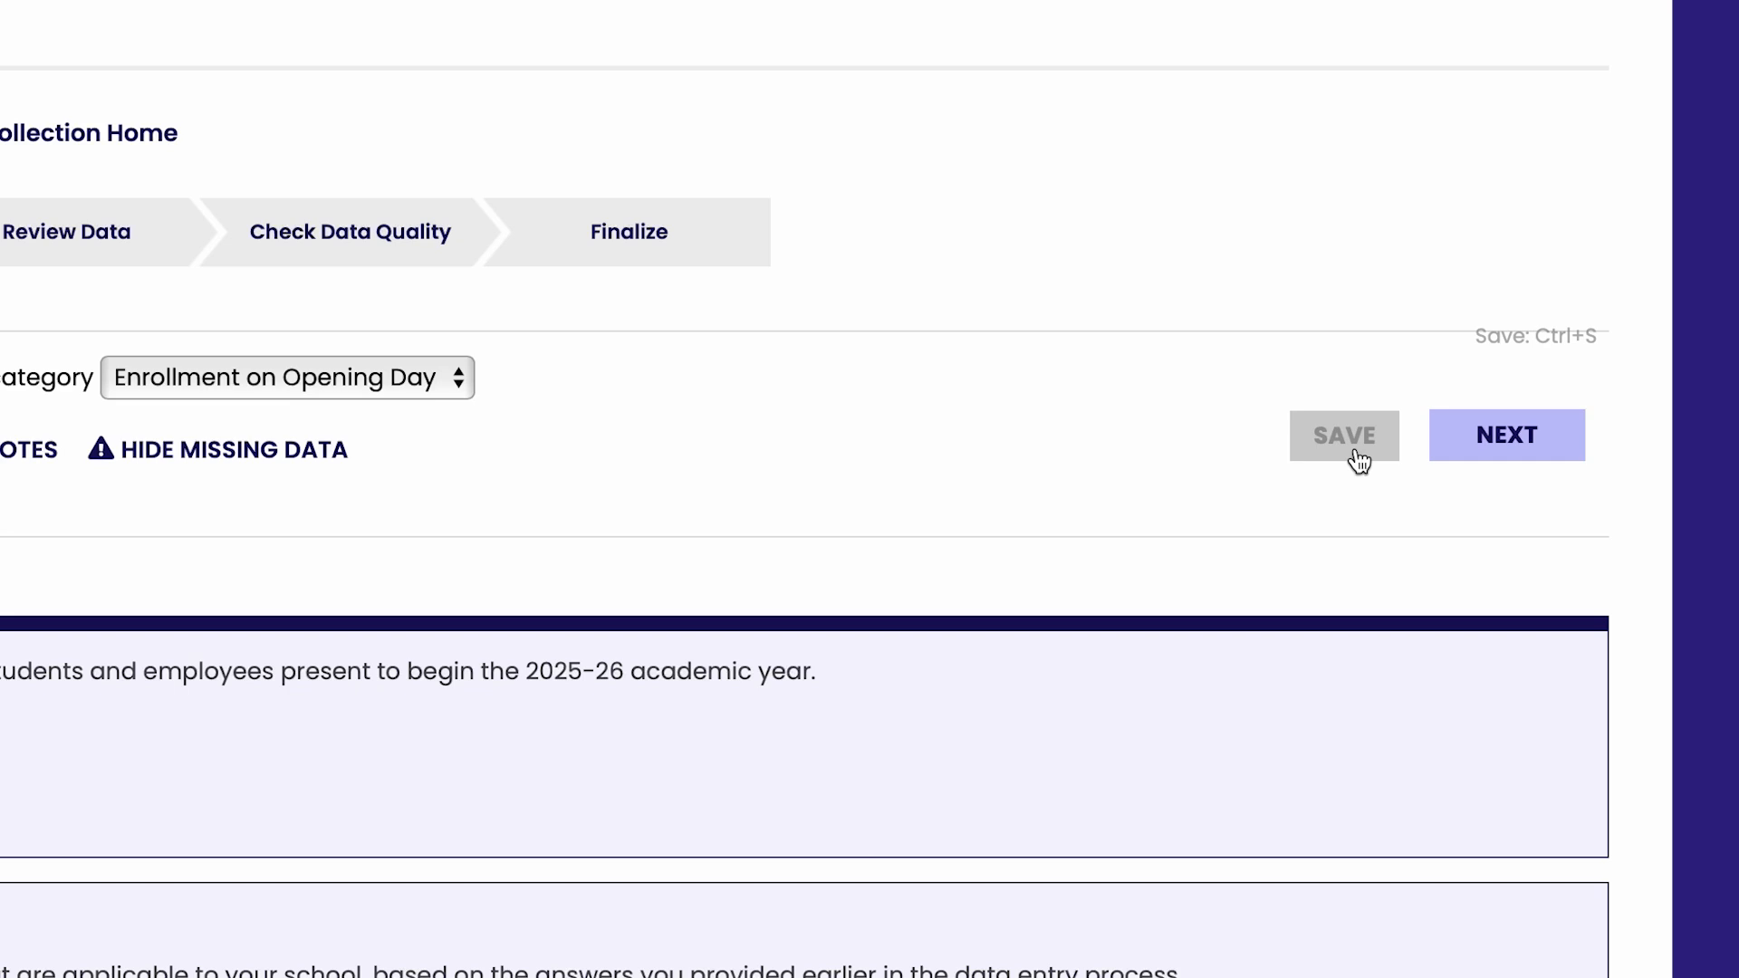
# Set the Grade 3 Day enrollment to 53 in the Full-Time Day and Boarding Enrollment by Grade table
pyautogui.scroll(-15, 1359, 453)
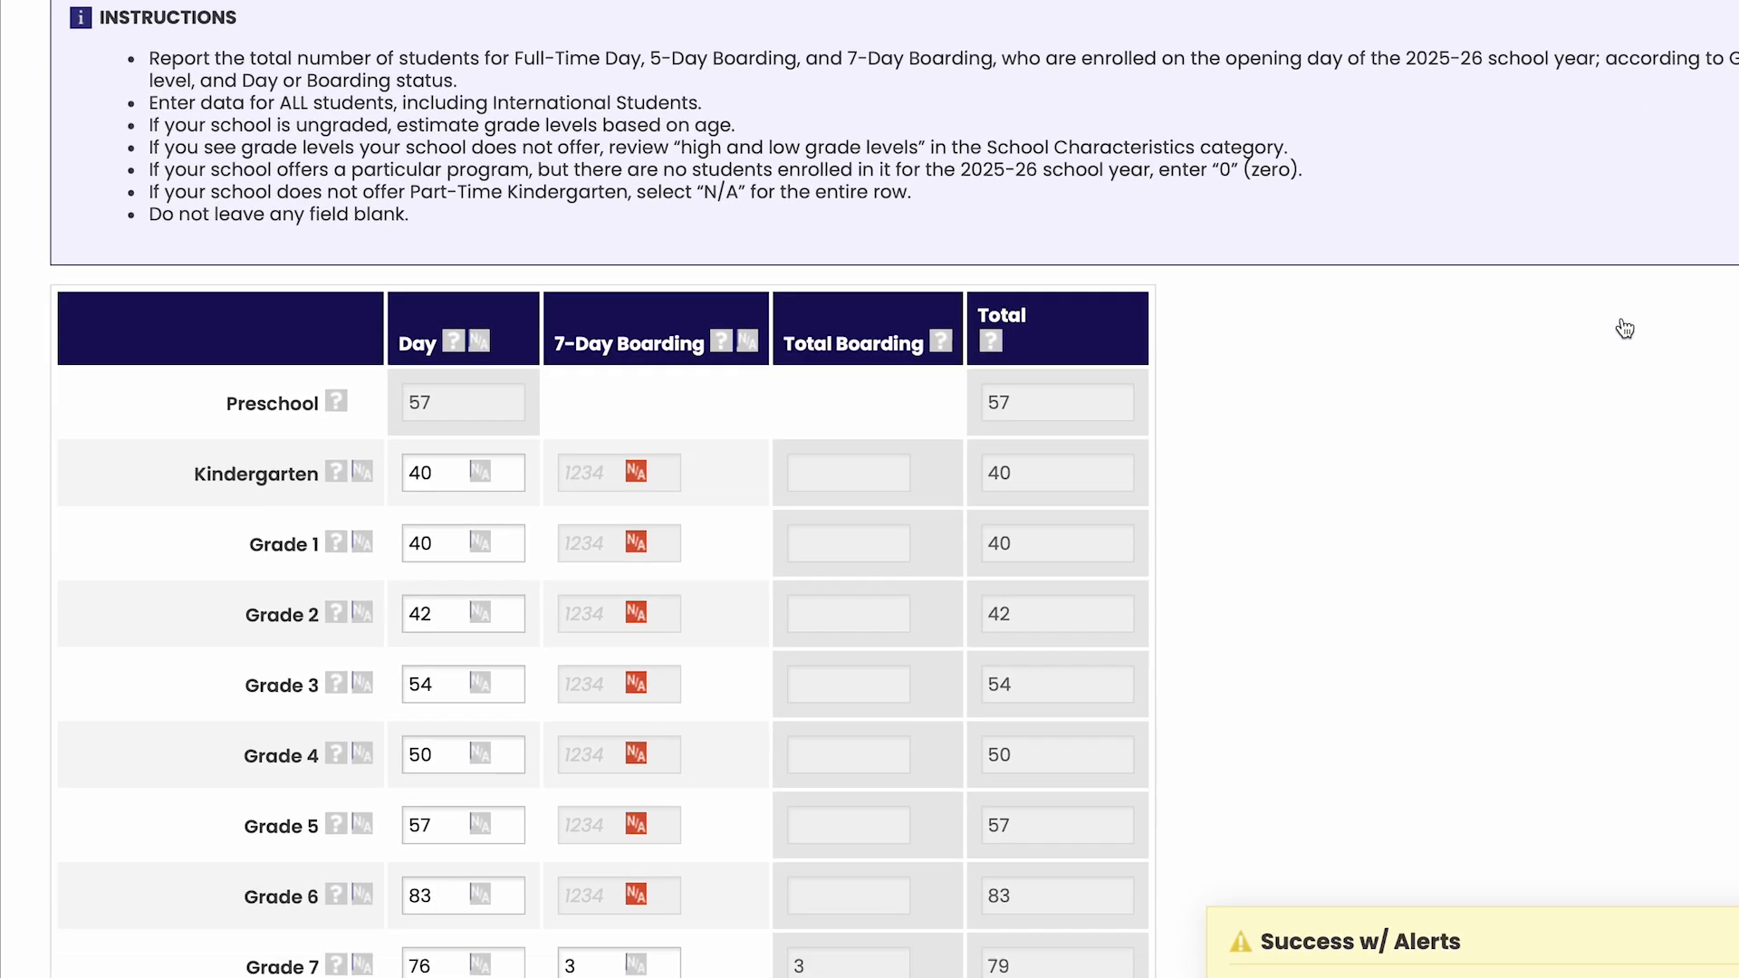
pyautogui.scroll(-3, 1624, 328)
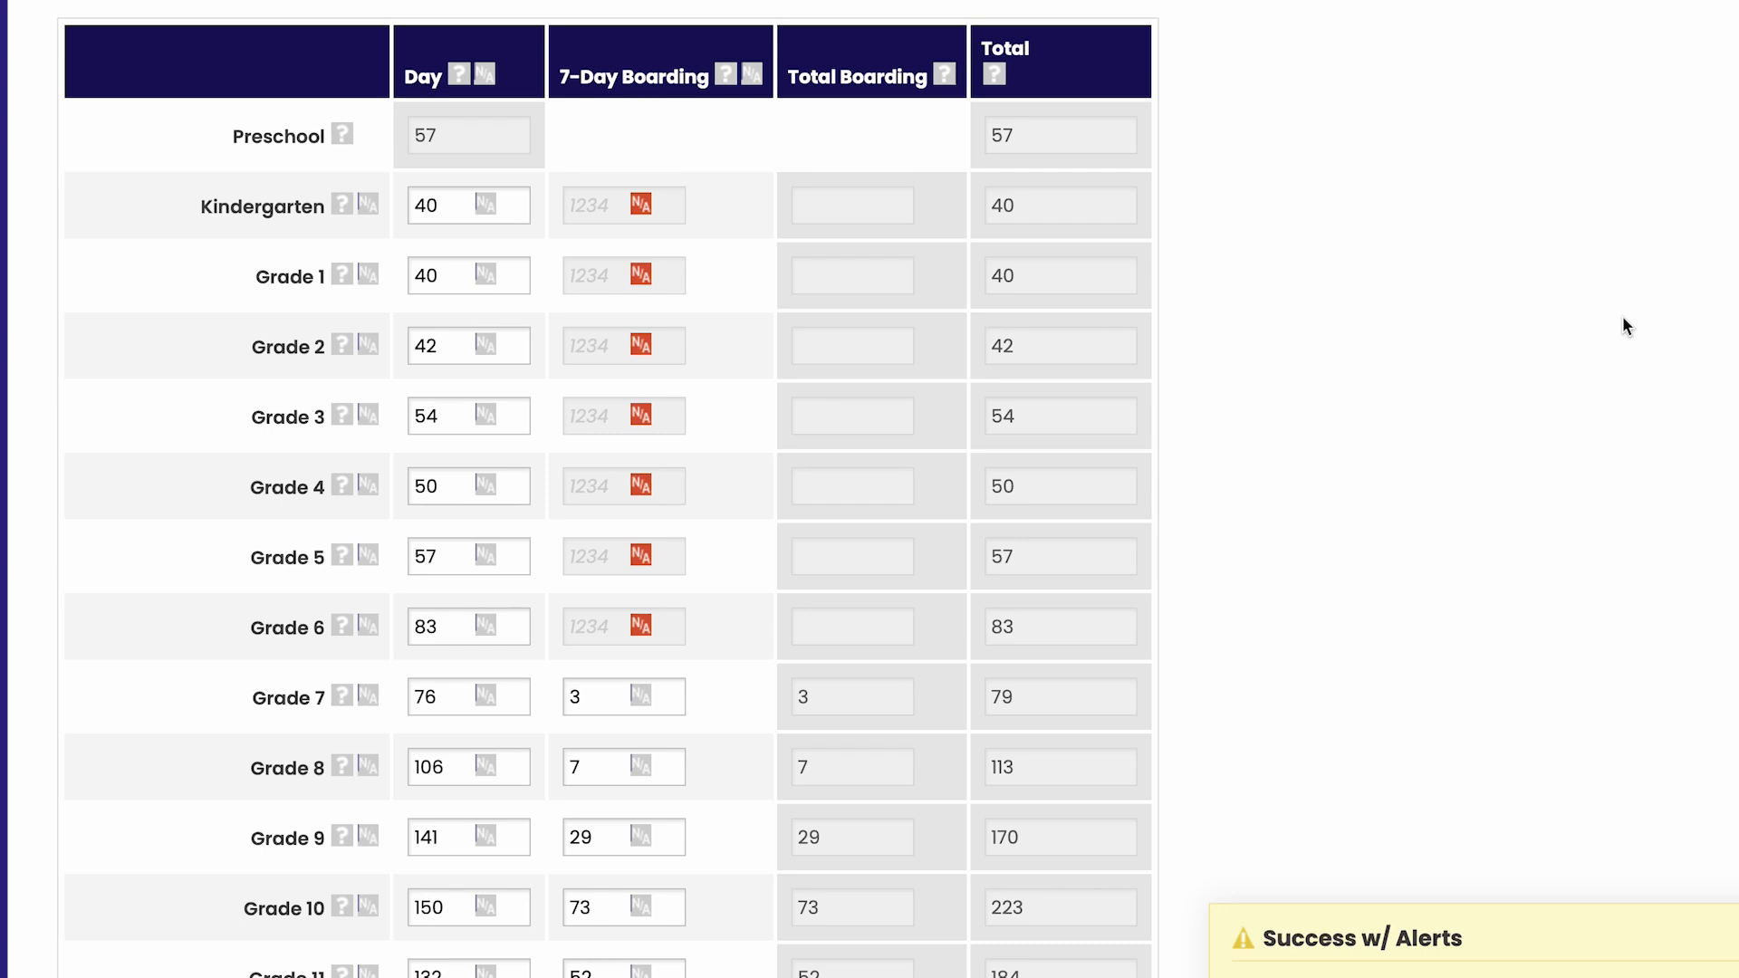
pyautogui.moveTo(1103, 424)
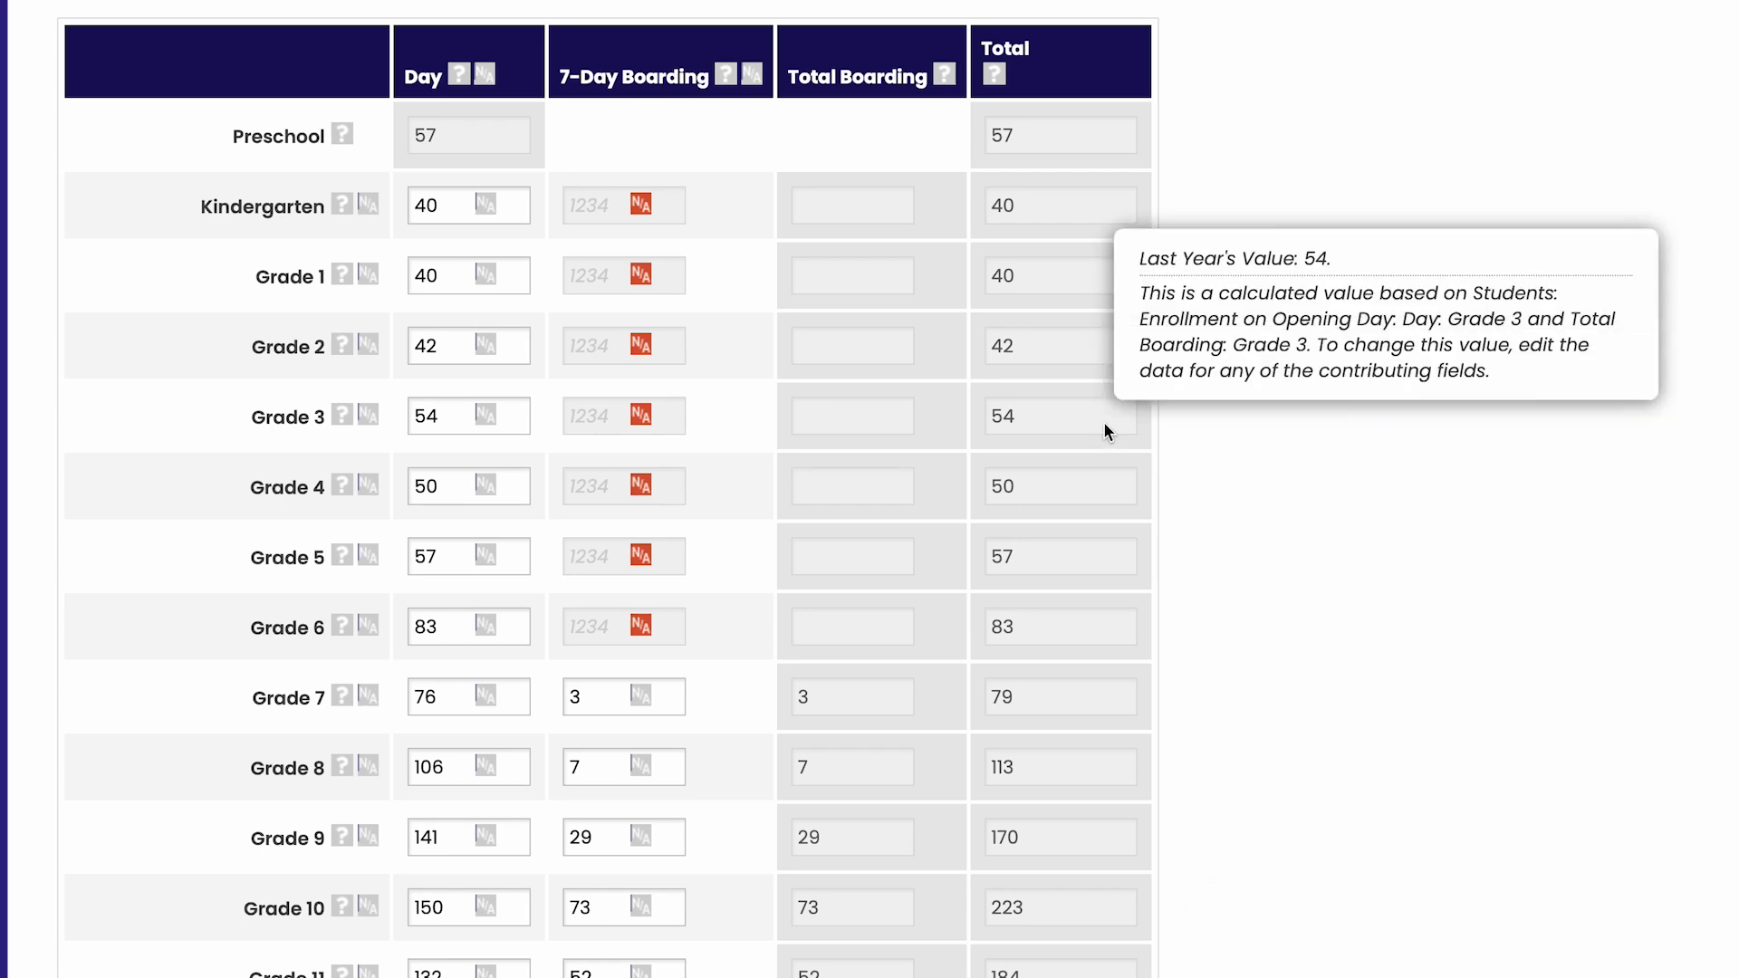
pyautogui.click(441, 412)
pyautogui.press('BackSpace')
pyautogui.write('3')
pyautogui.click(688, 436)
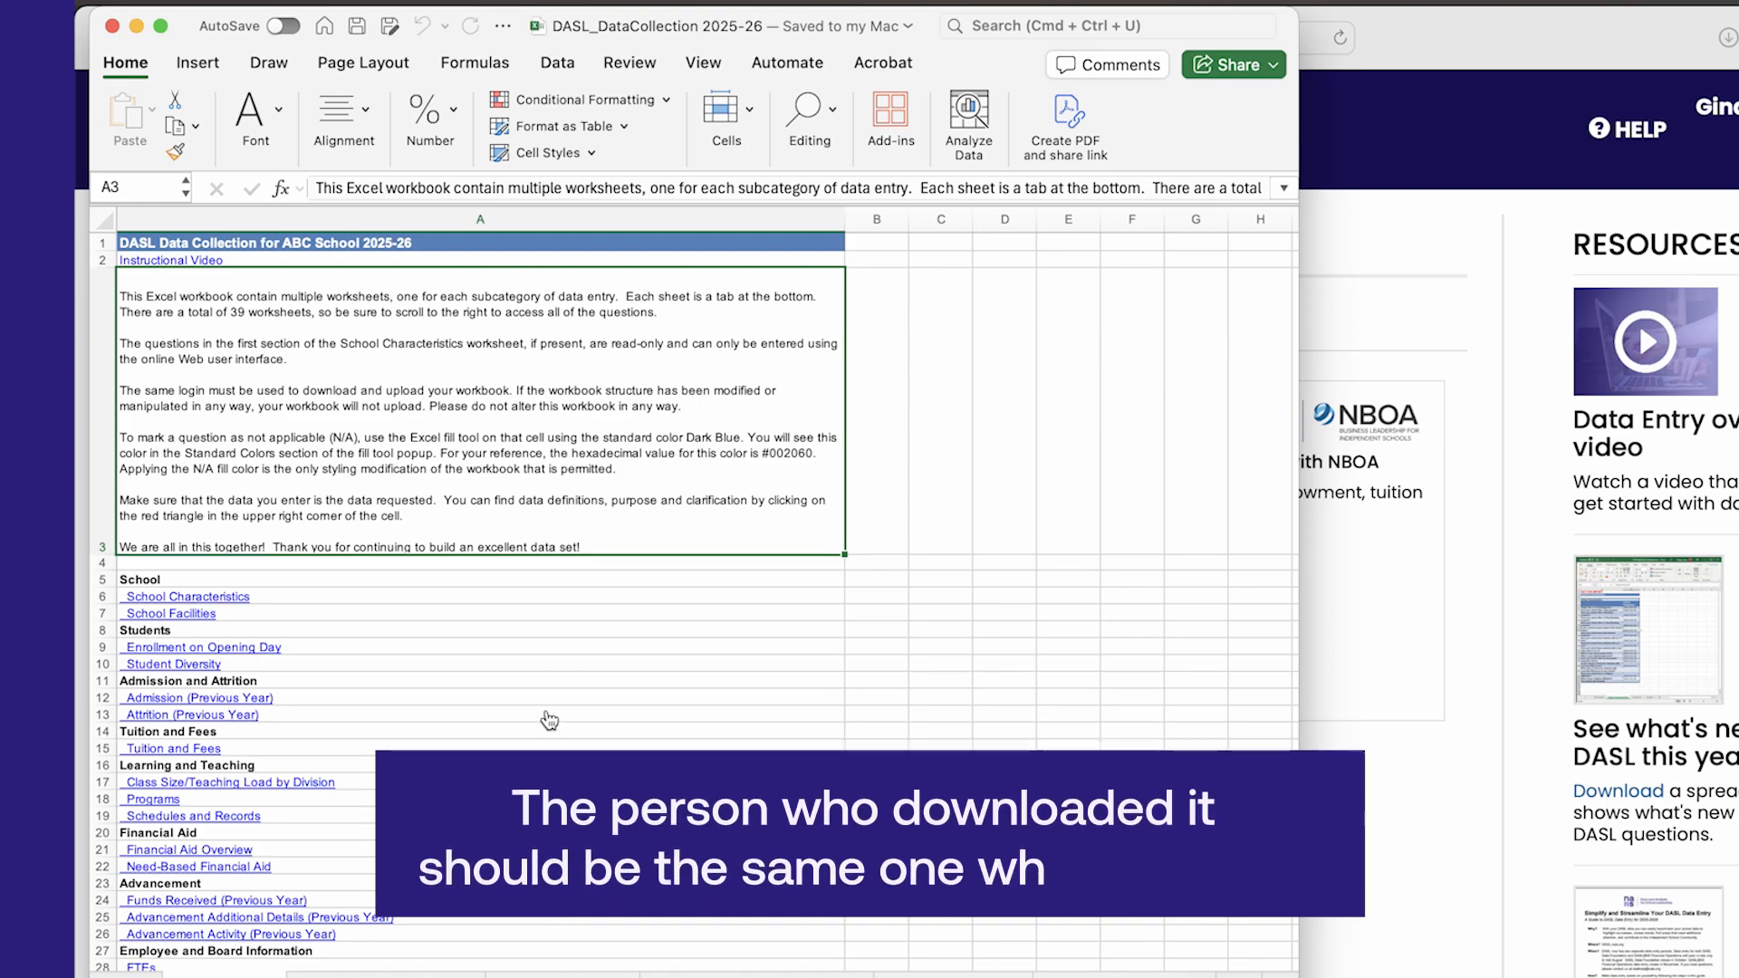
# In the DASL_DataCollection 2025-26 Excel workbook, look through the instructions and open the Enrollment on Opening Day worksheet
pyautogui.scroll(-5, 549, 720)
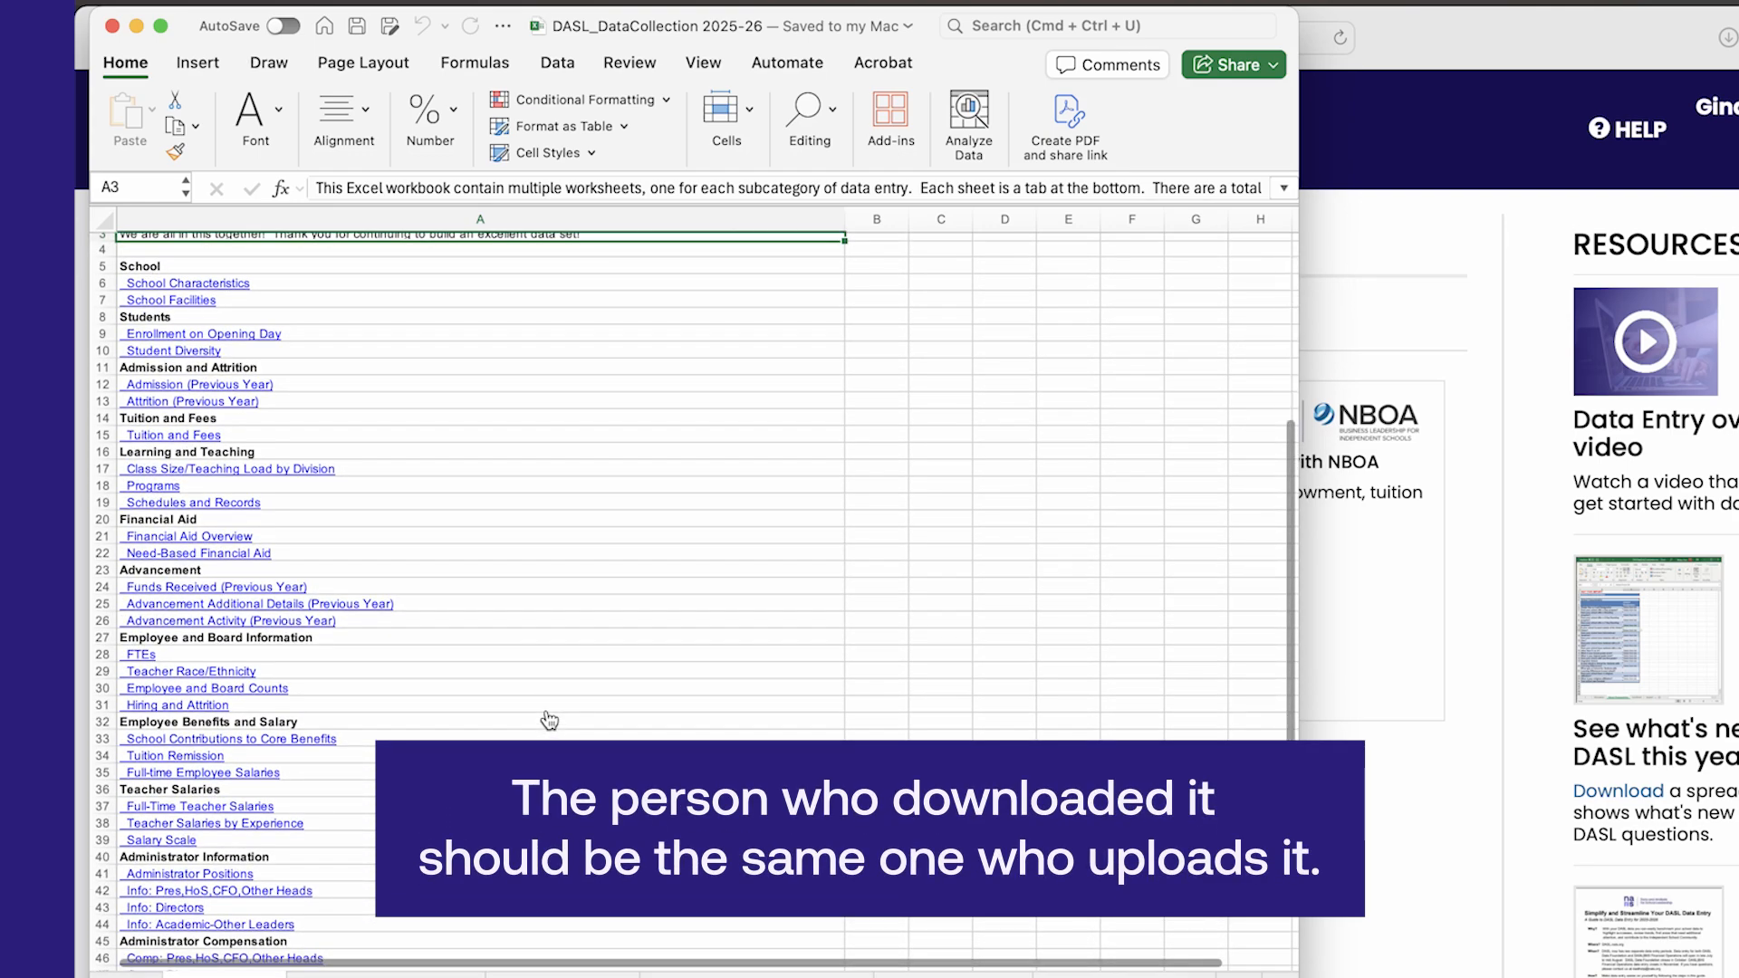
pyautogui.scroll(-3, 549, 720)
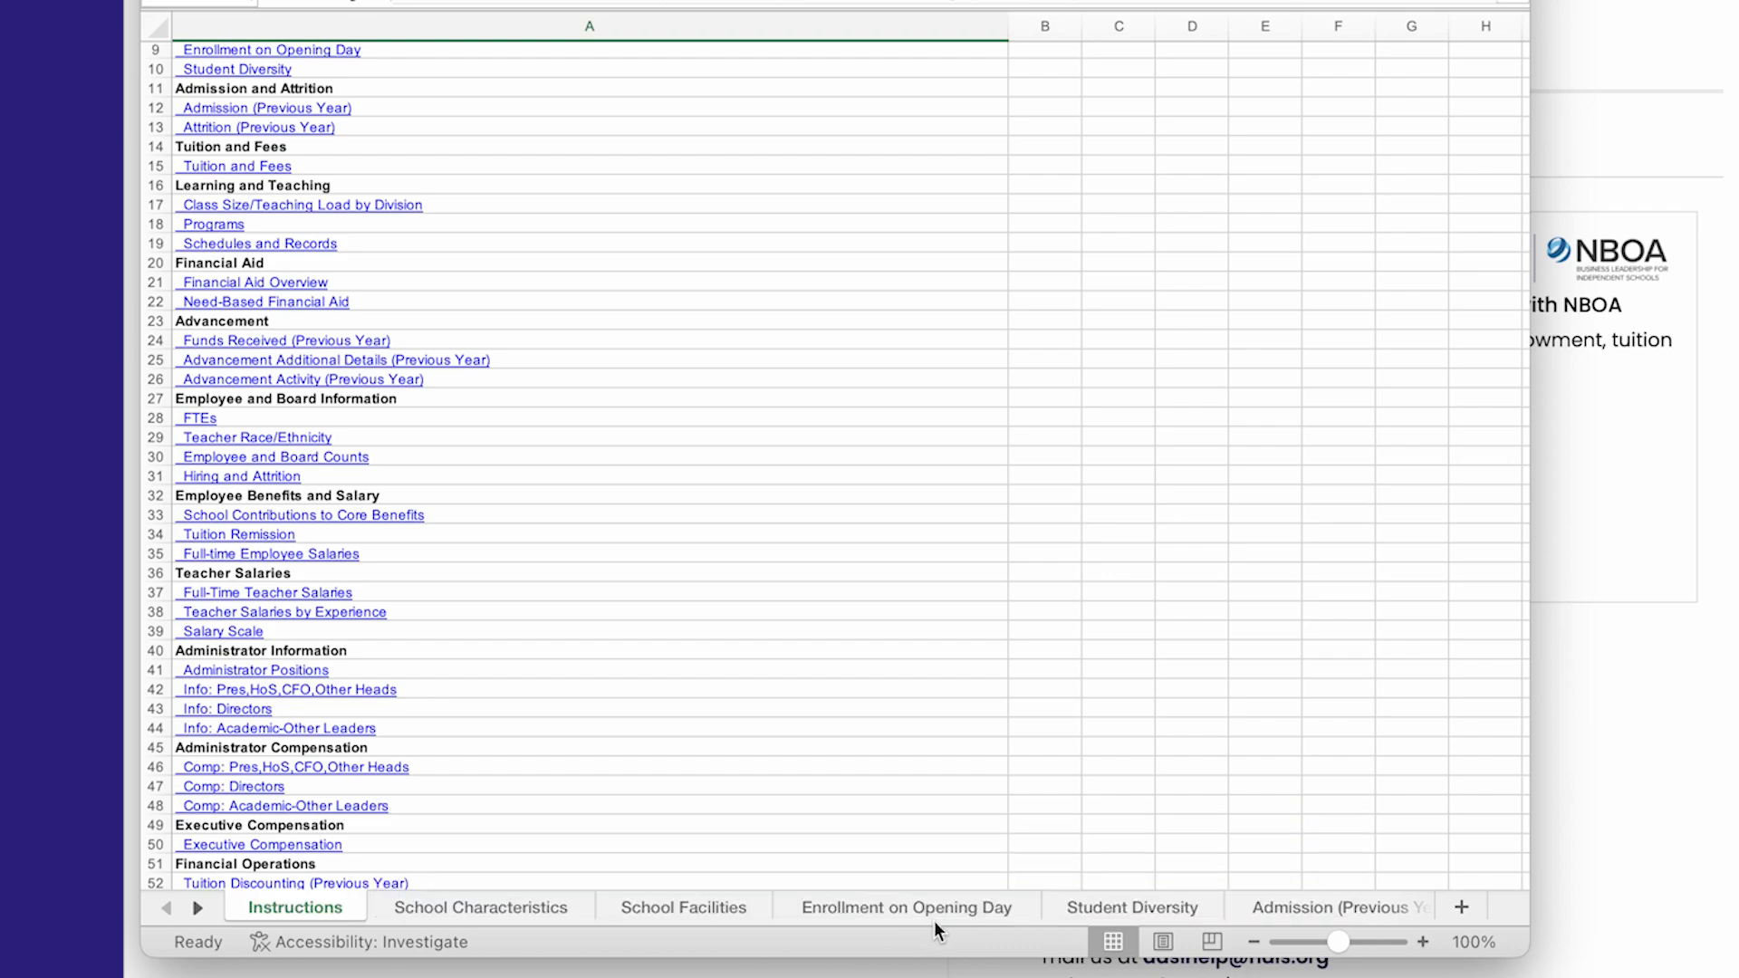
pyautogui.click(934, 917)
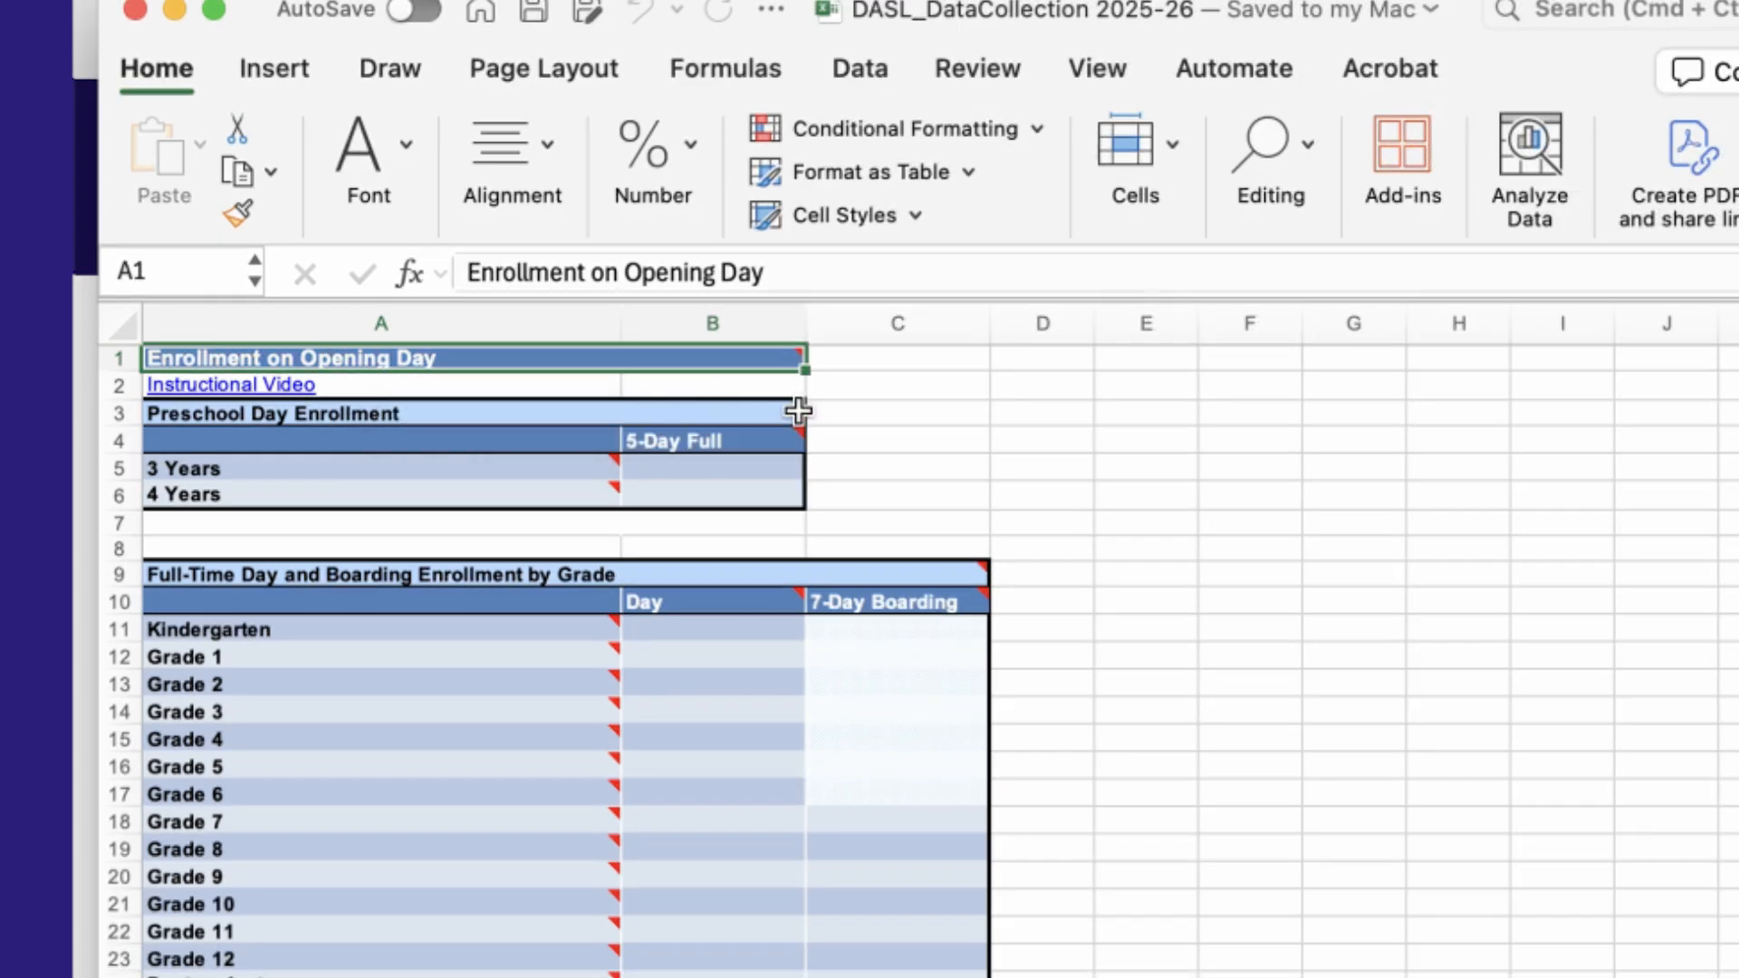
pyautogui.moveTo(797, 412)
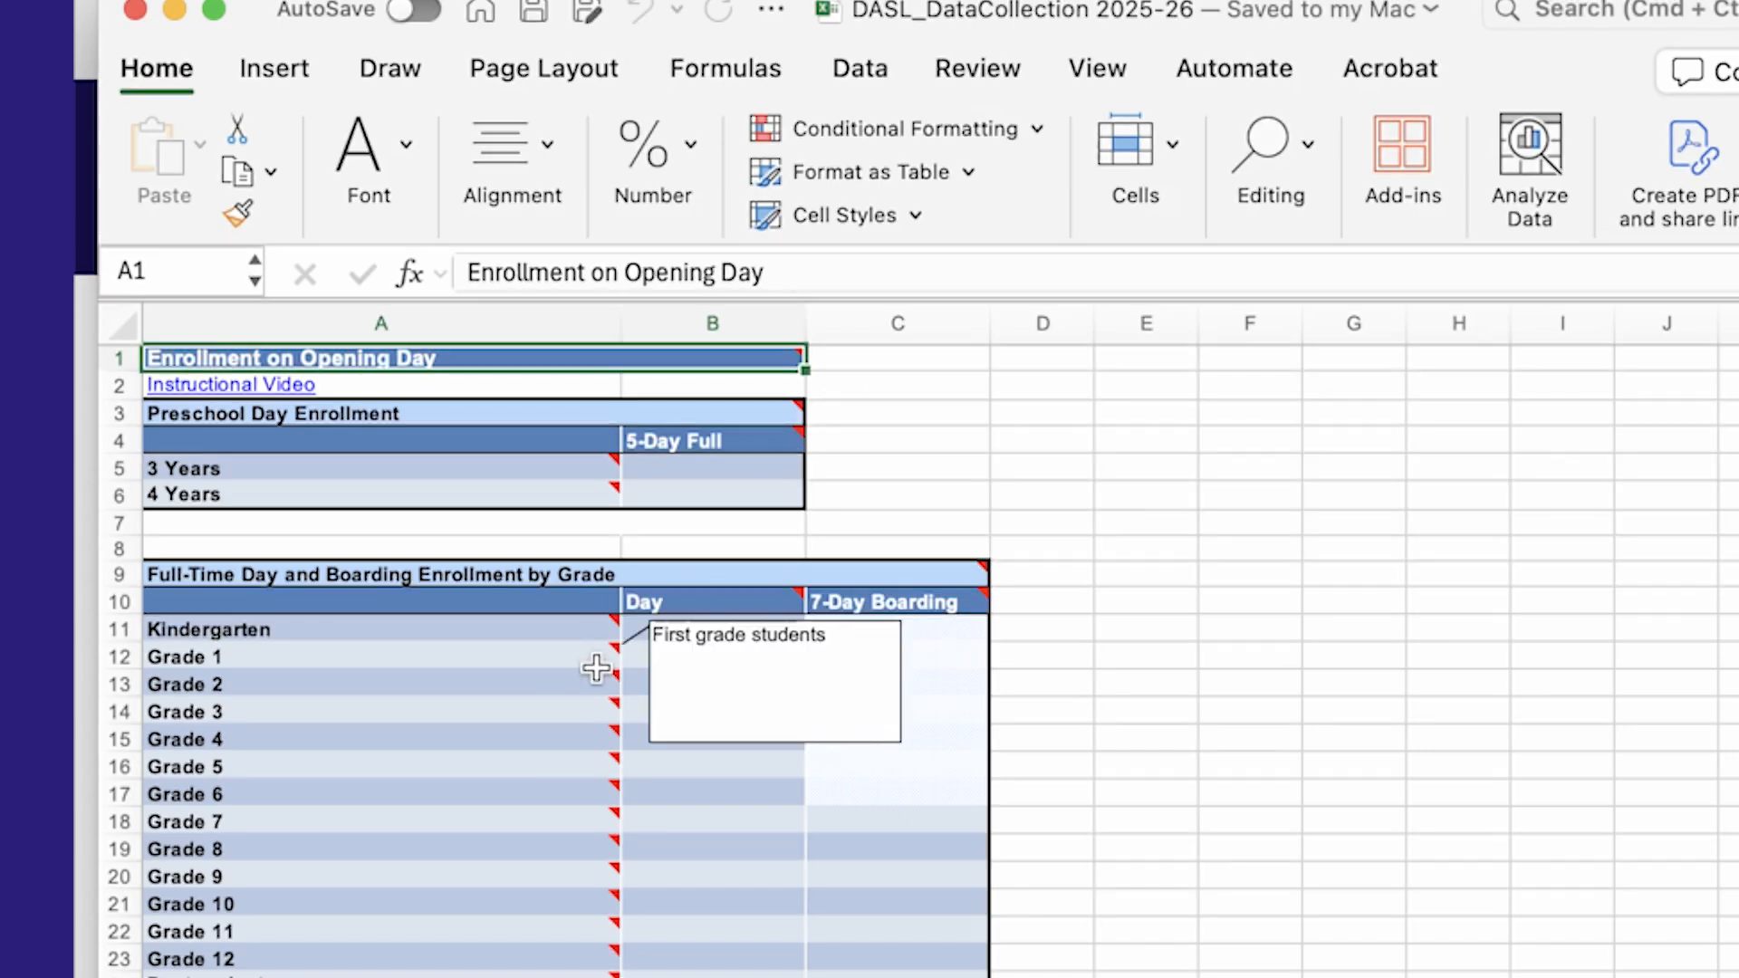
# Enter 125 for Kindergarten and 210 for Grade 1 as Day enrollment in the Full-Time Day and Boarding Enrollment by Grade table
pyautogui.click(655, 628)
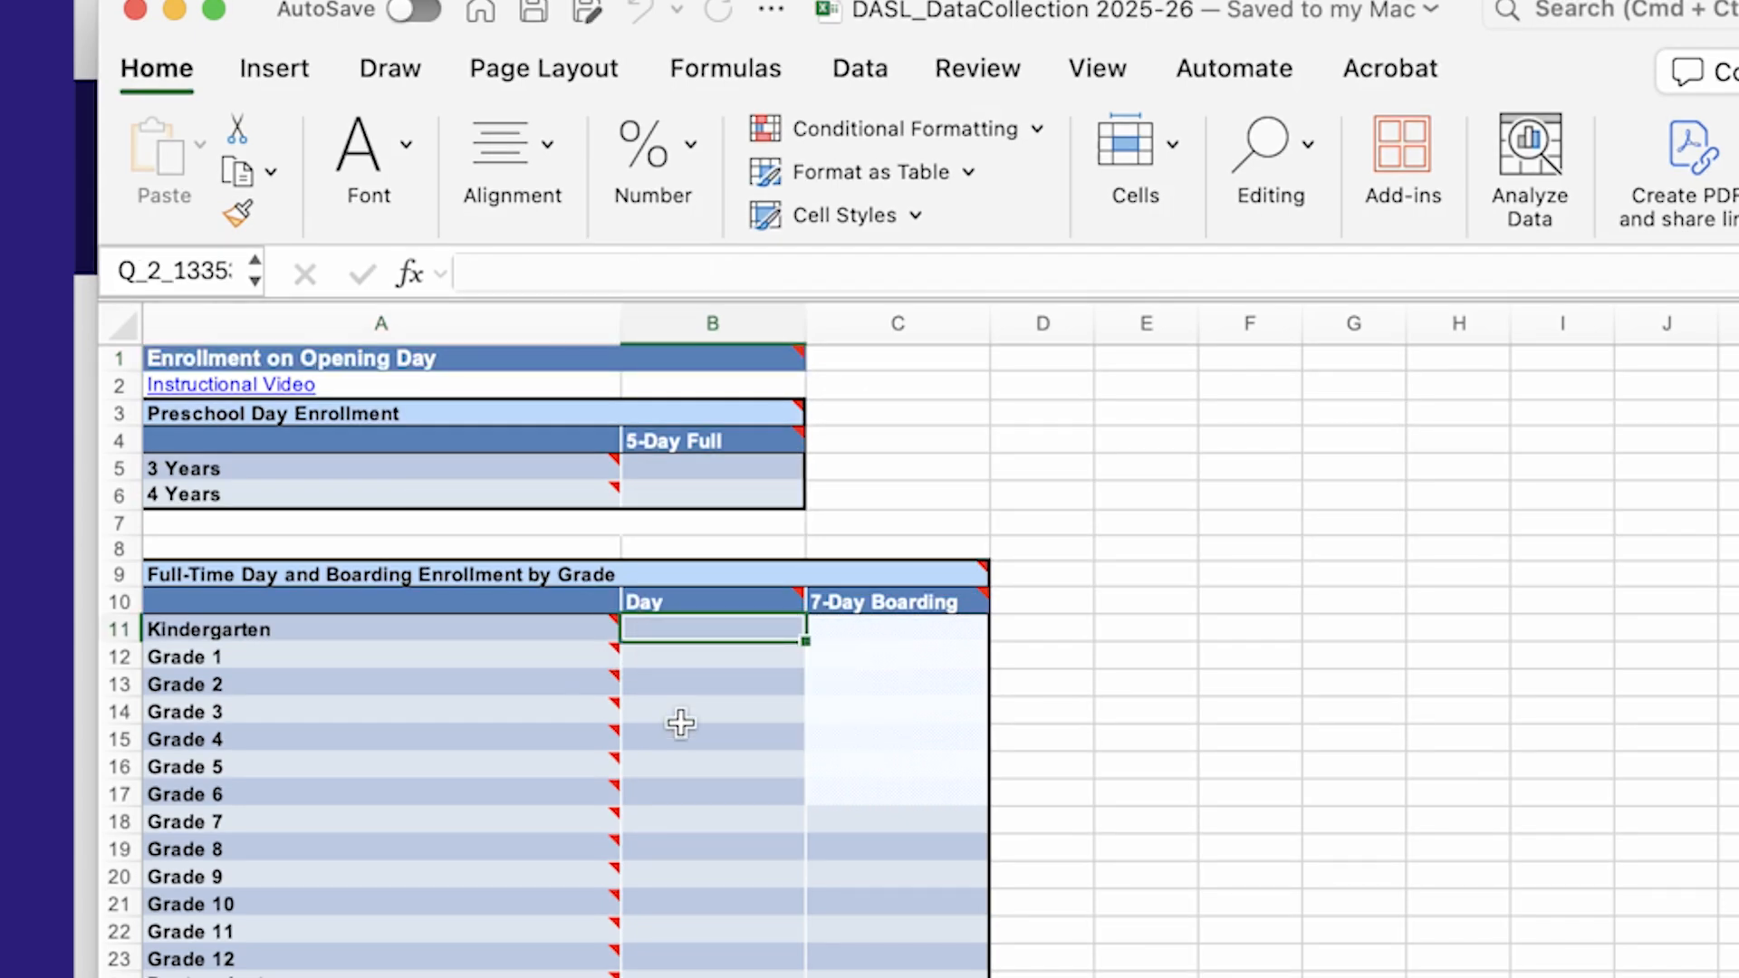
pyautogui.write('125')
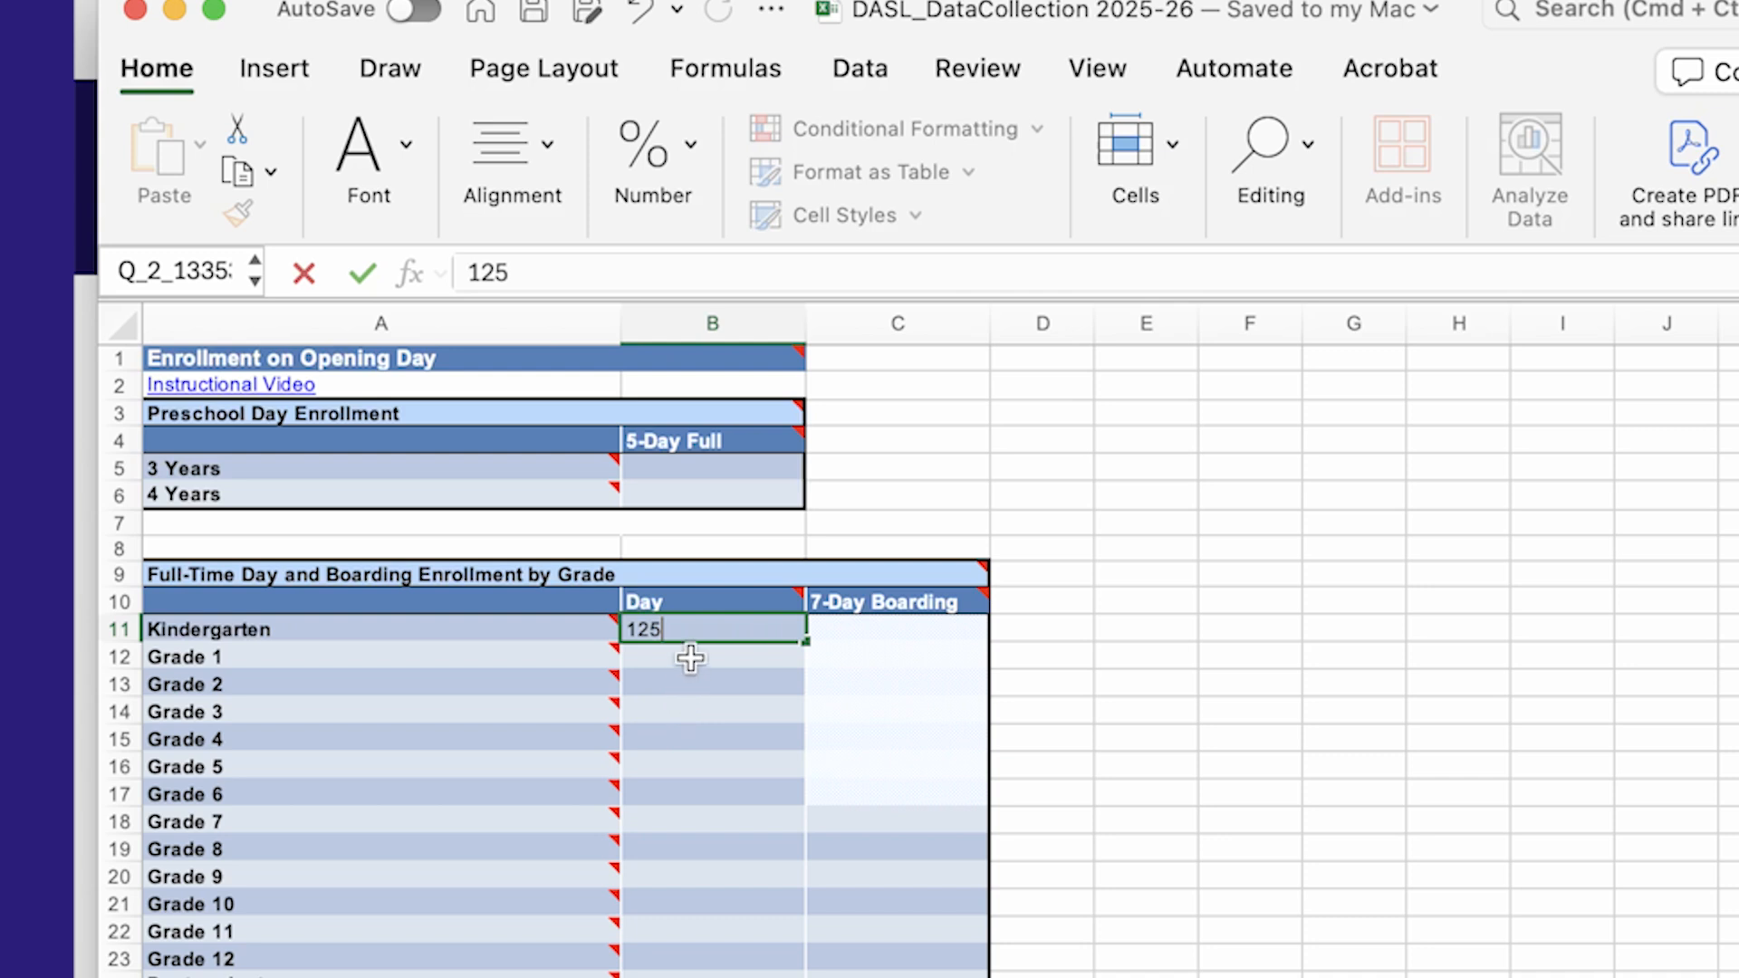
pyautogui.click(692, 658)
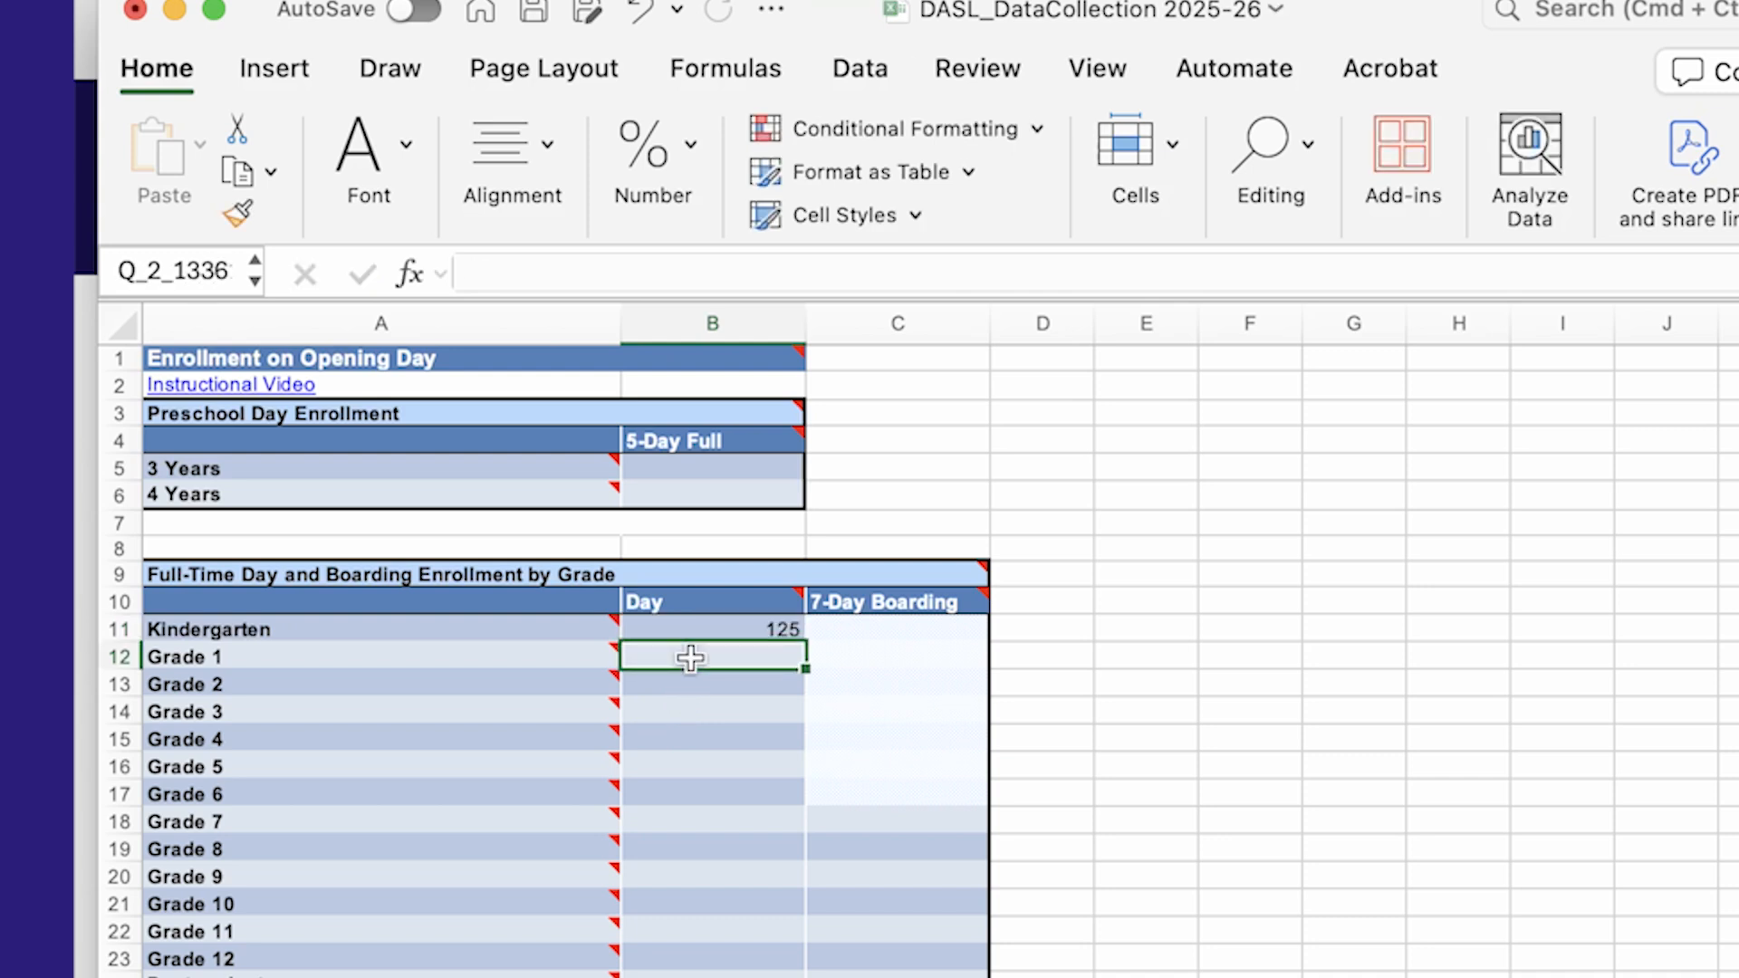
pyautogui.write('210')
pyautogui.click(683, 681)
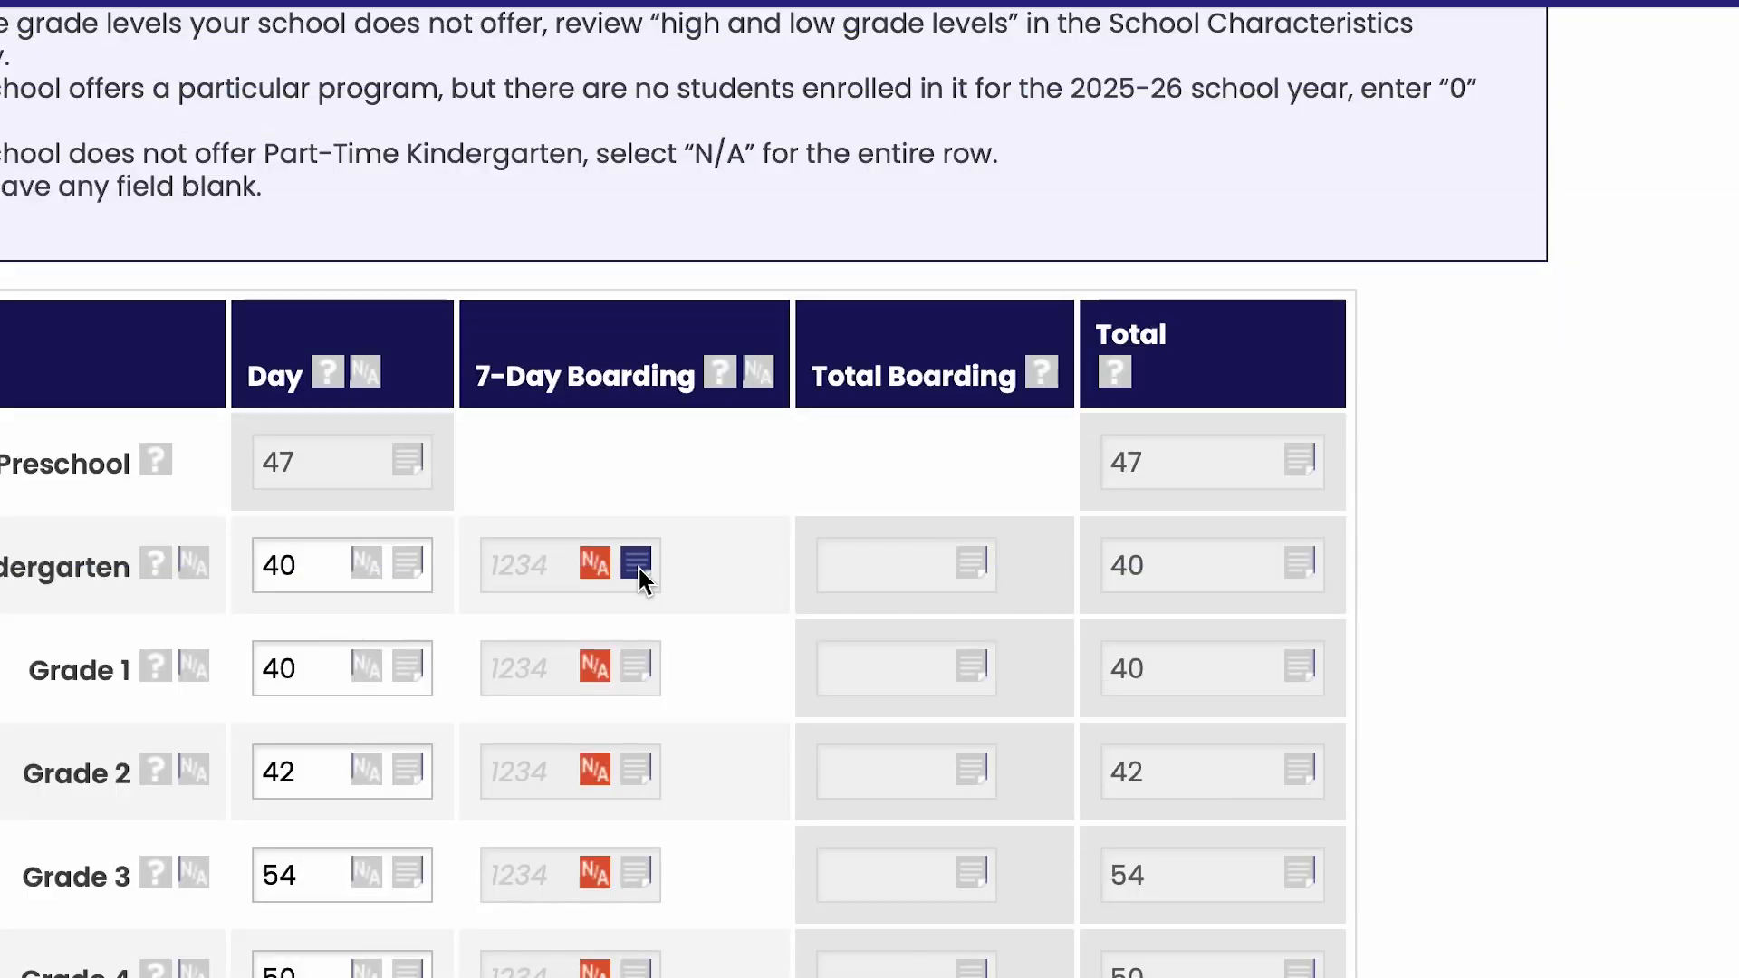
# In the DASL online data entry, open the Kindergarten 7-Day Boarding notes and highlight missing data on the Enrollment on Opening Day page
pyautogui.click(638, 566)
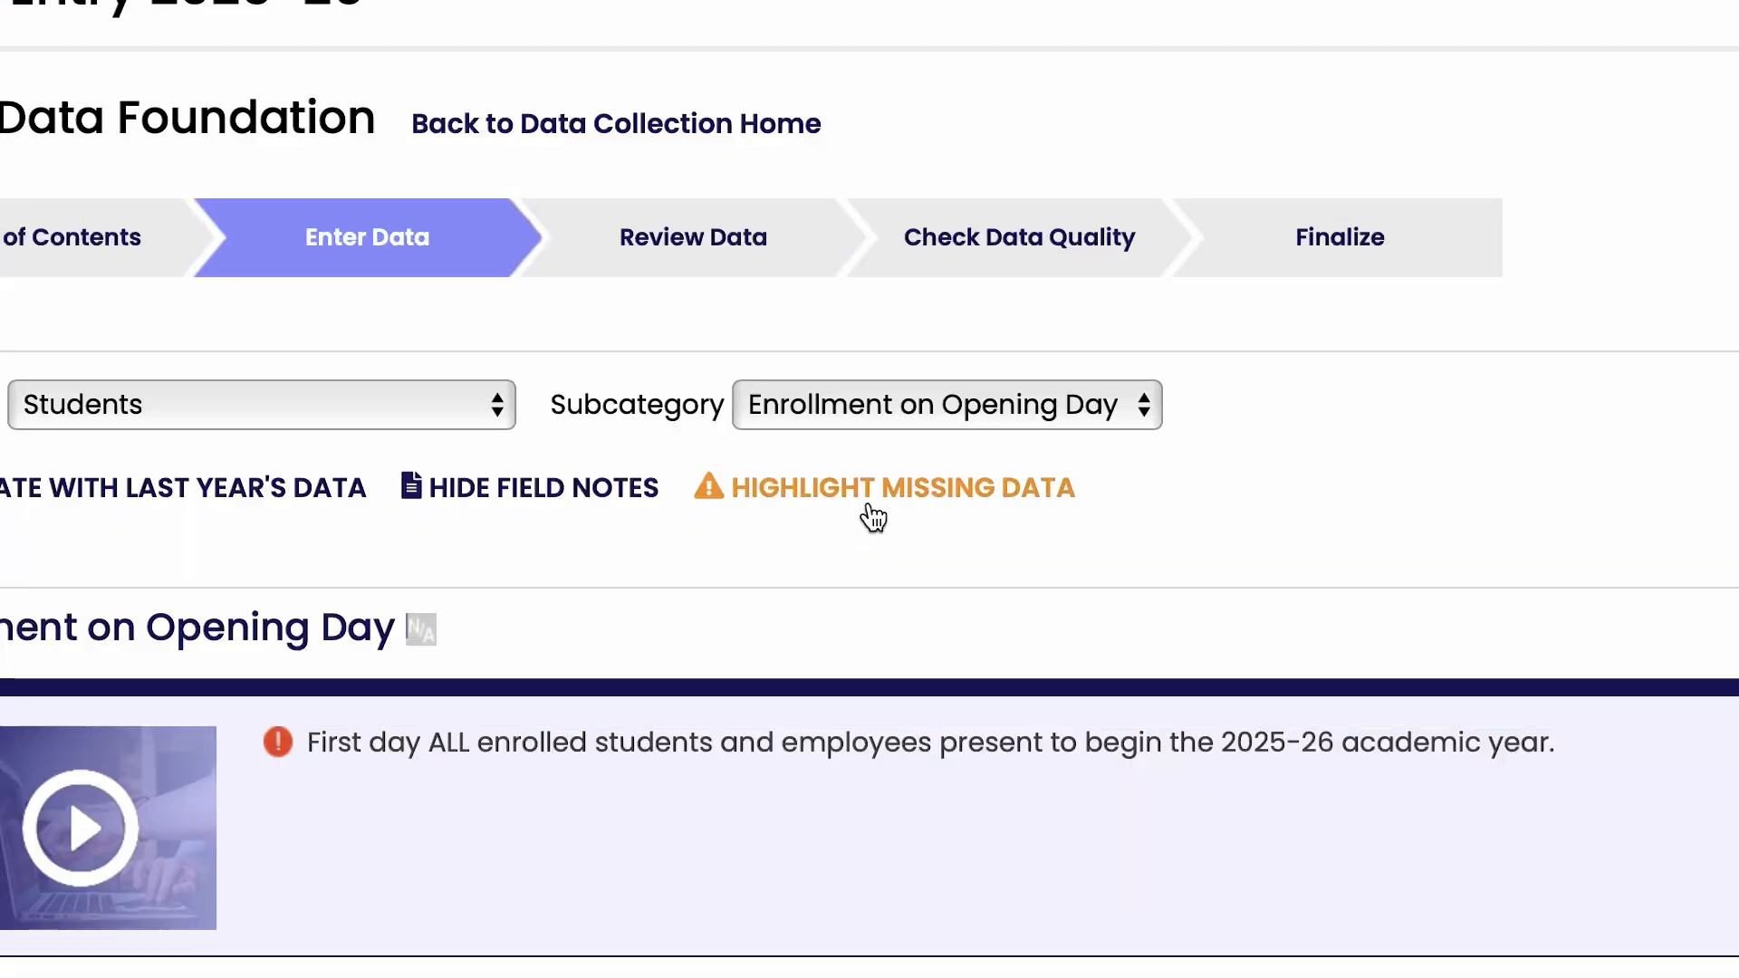
pyautogui.click(872, 518)
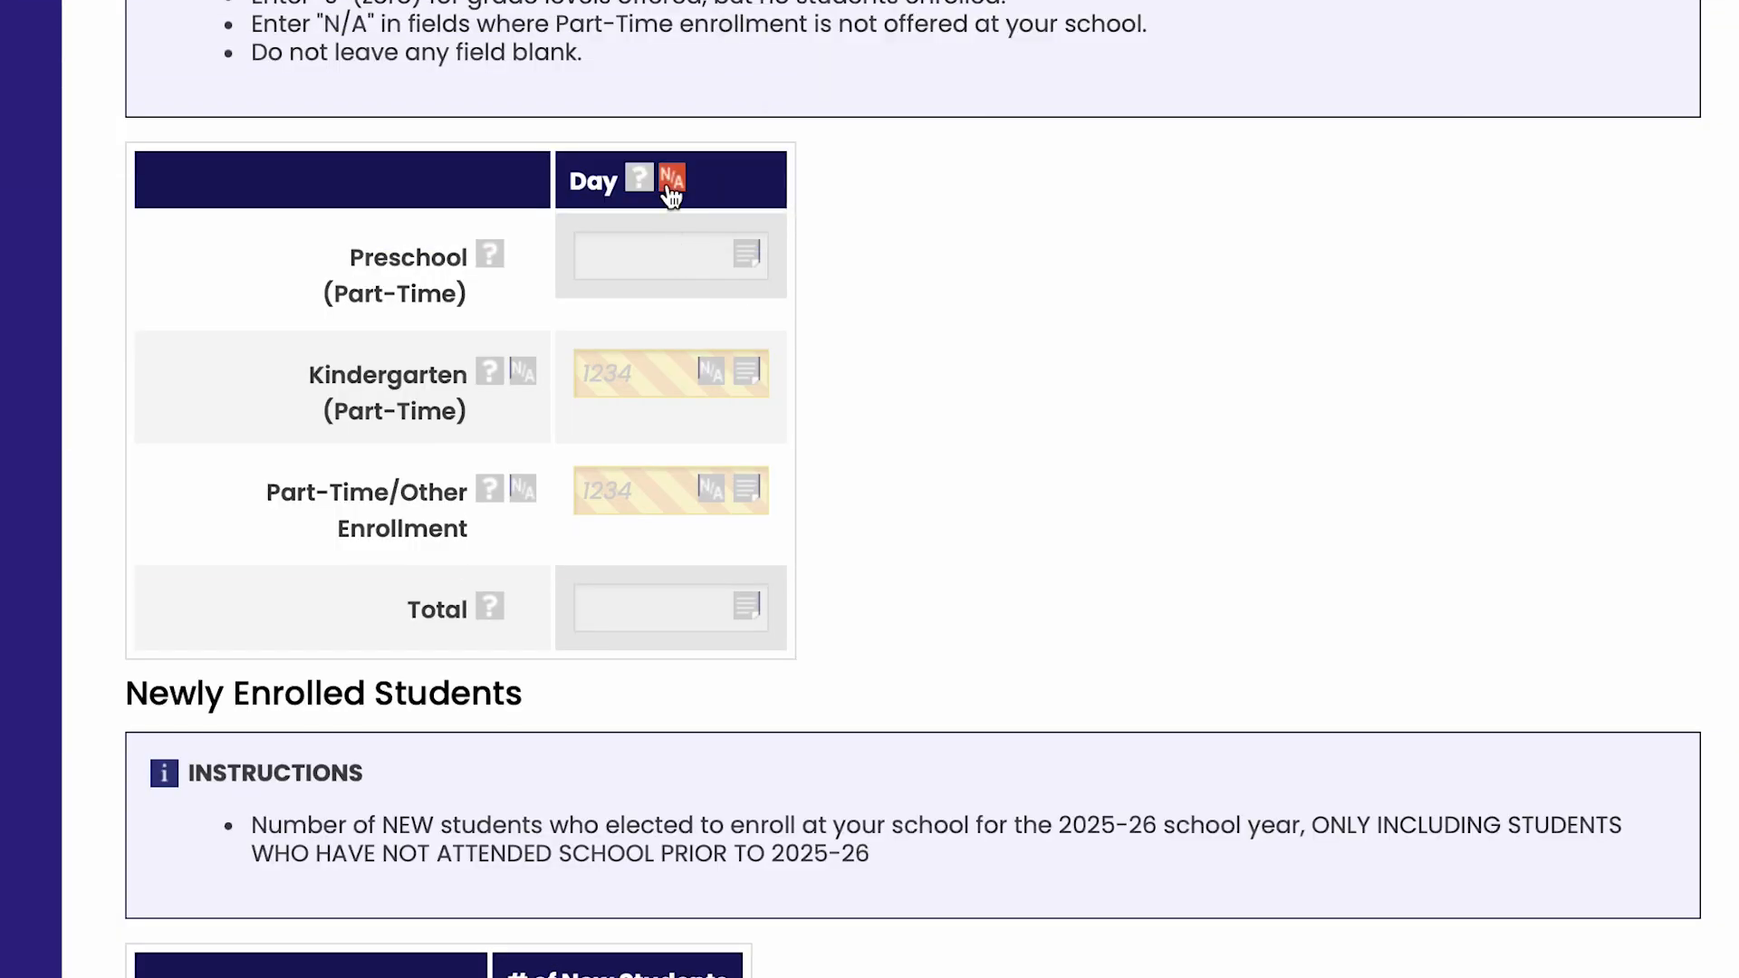
# Open the Check Data Quality page for the 2025-26 data and save the unsaved changes on the data entry page
pyautogui.click(671, 179)
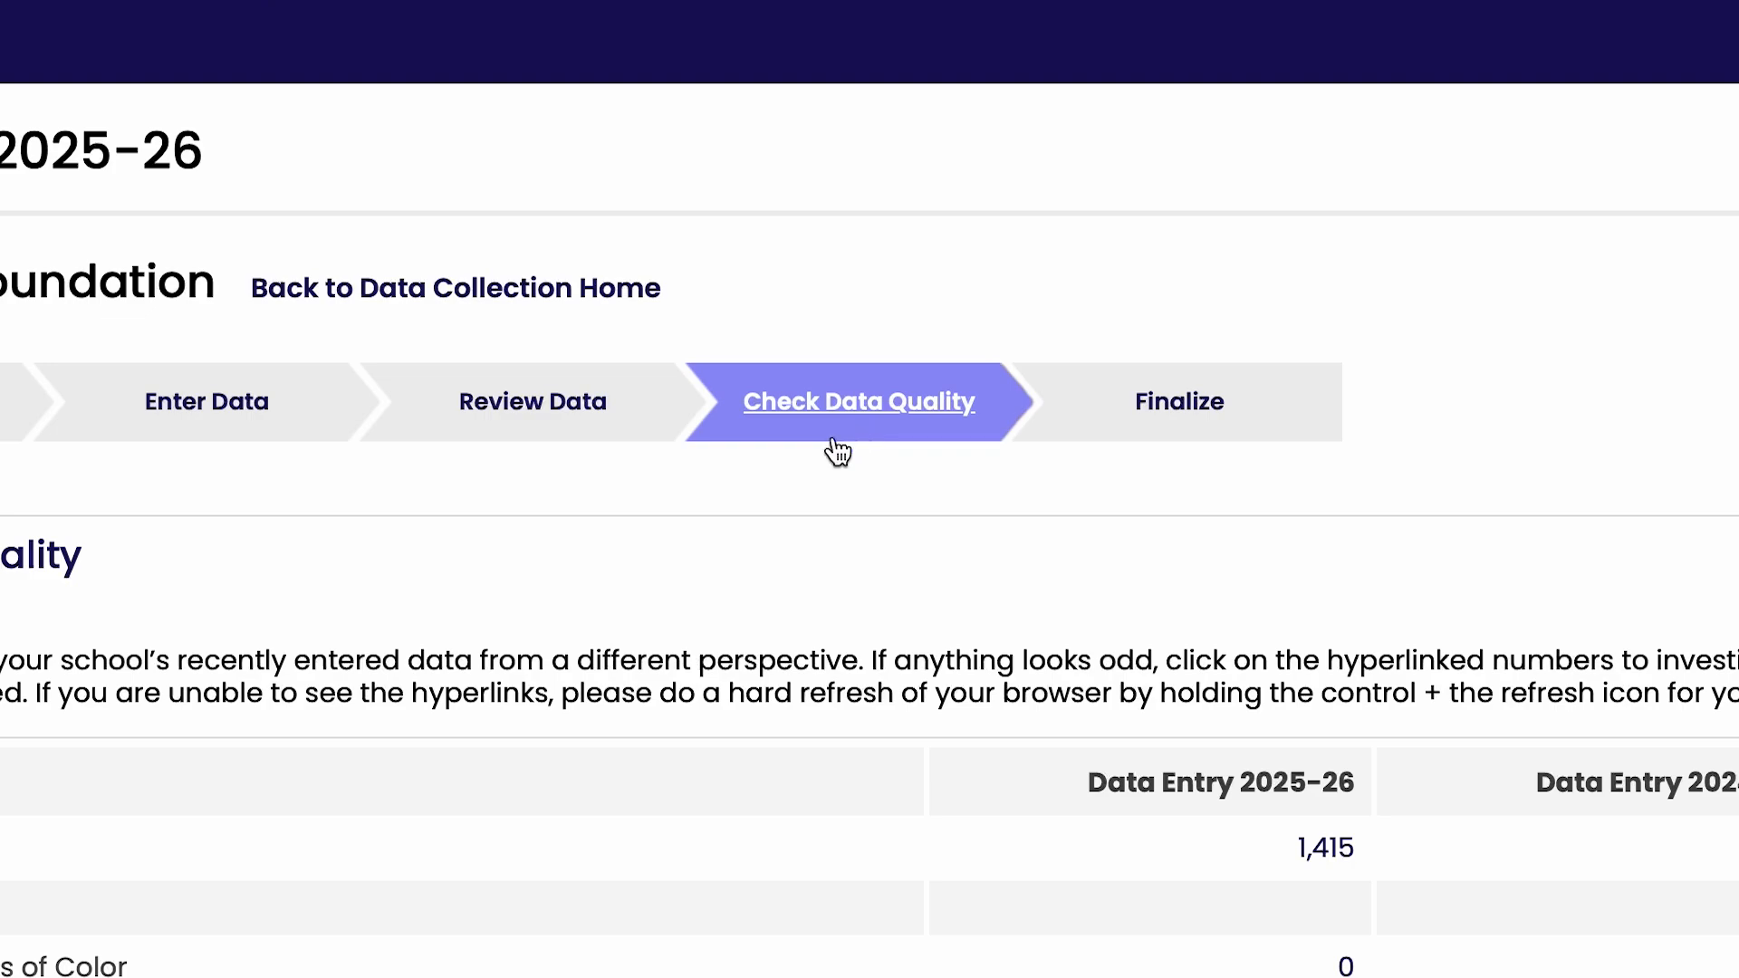
pyautogui.click(551, 437)
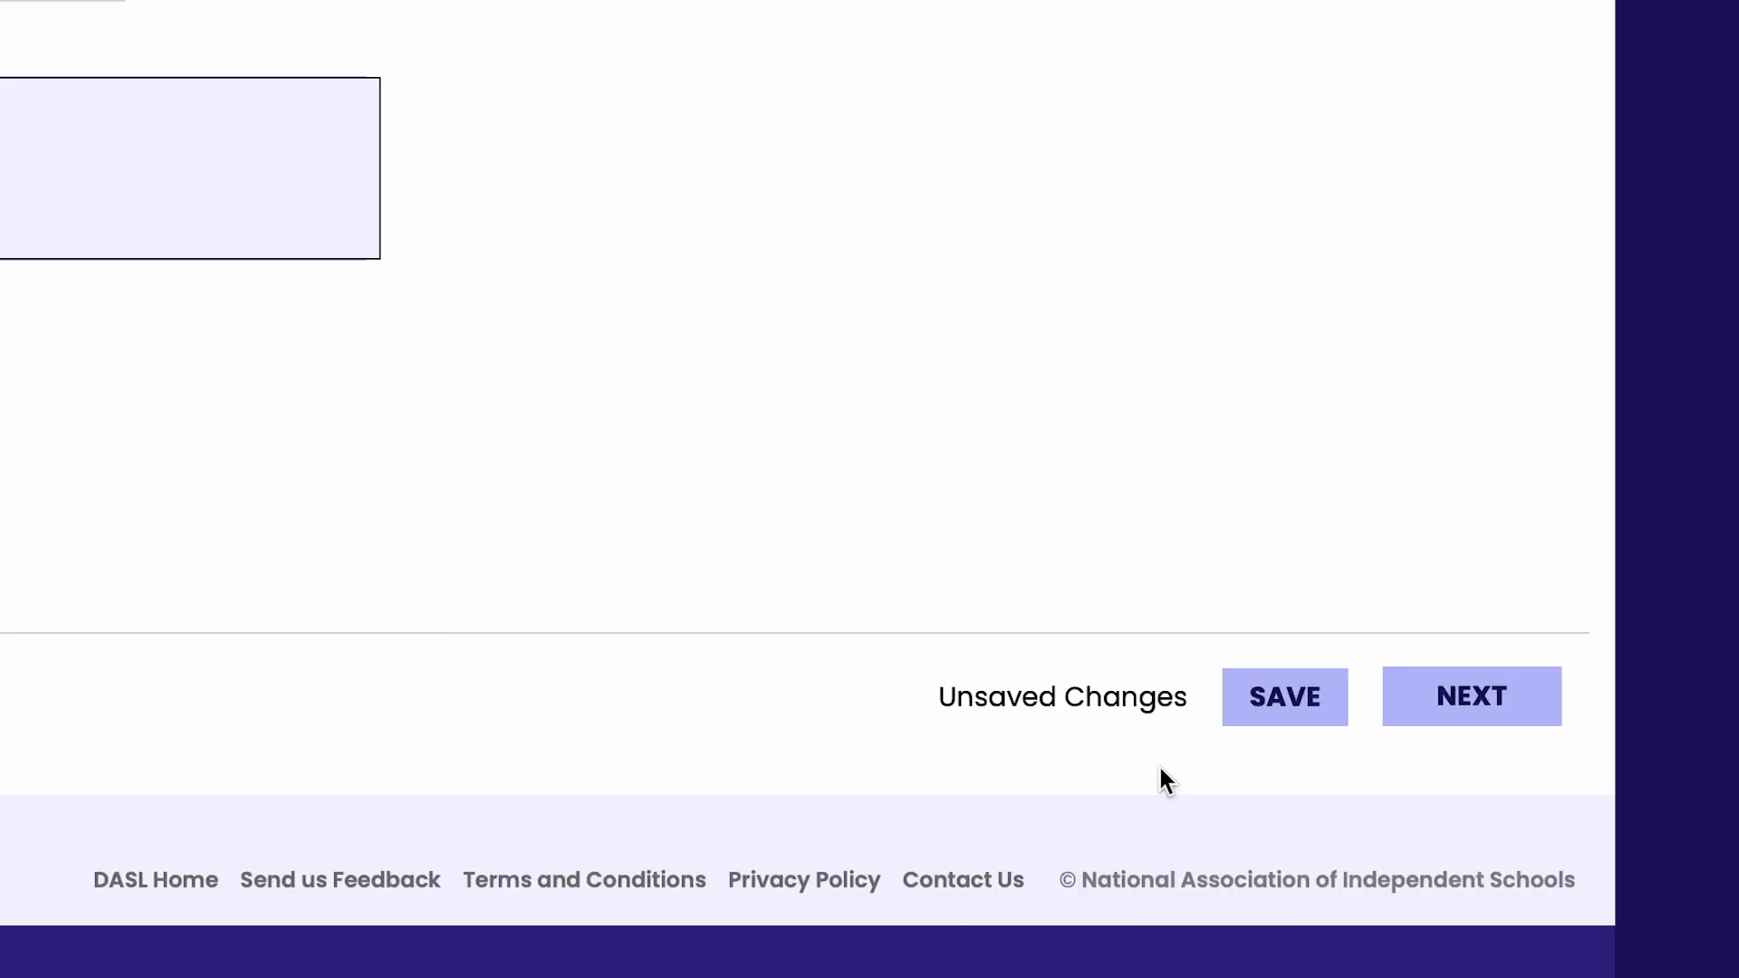
pyautogui.click(1262, 730)
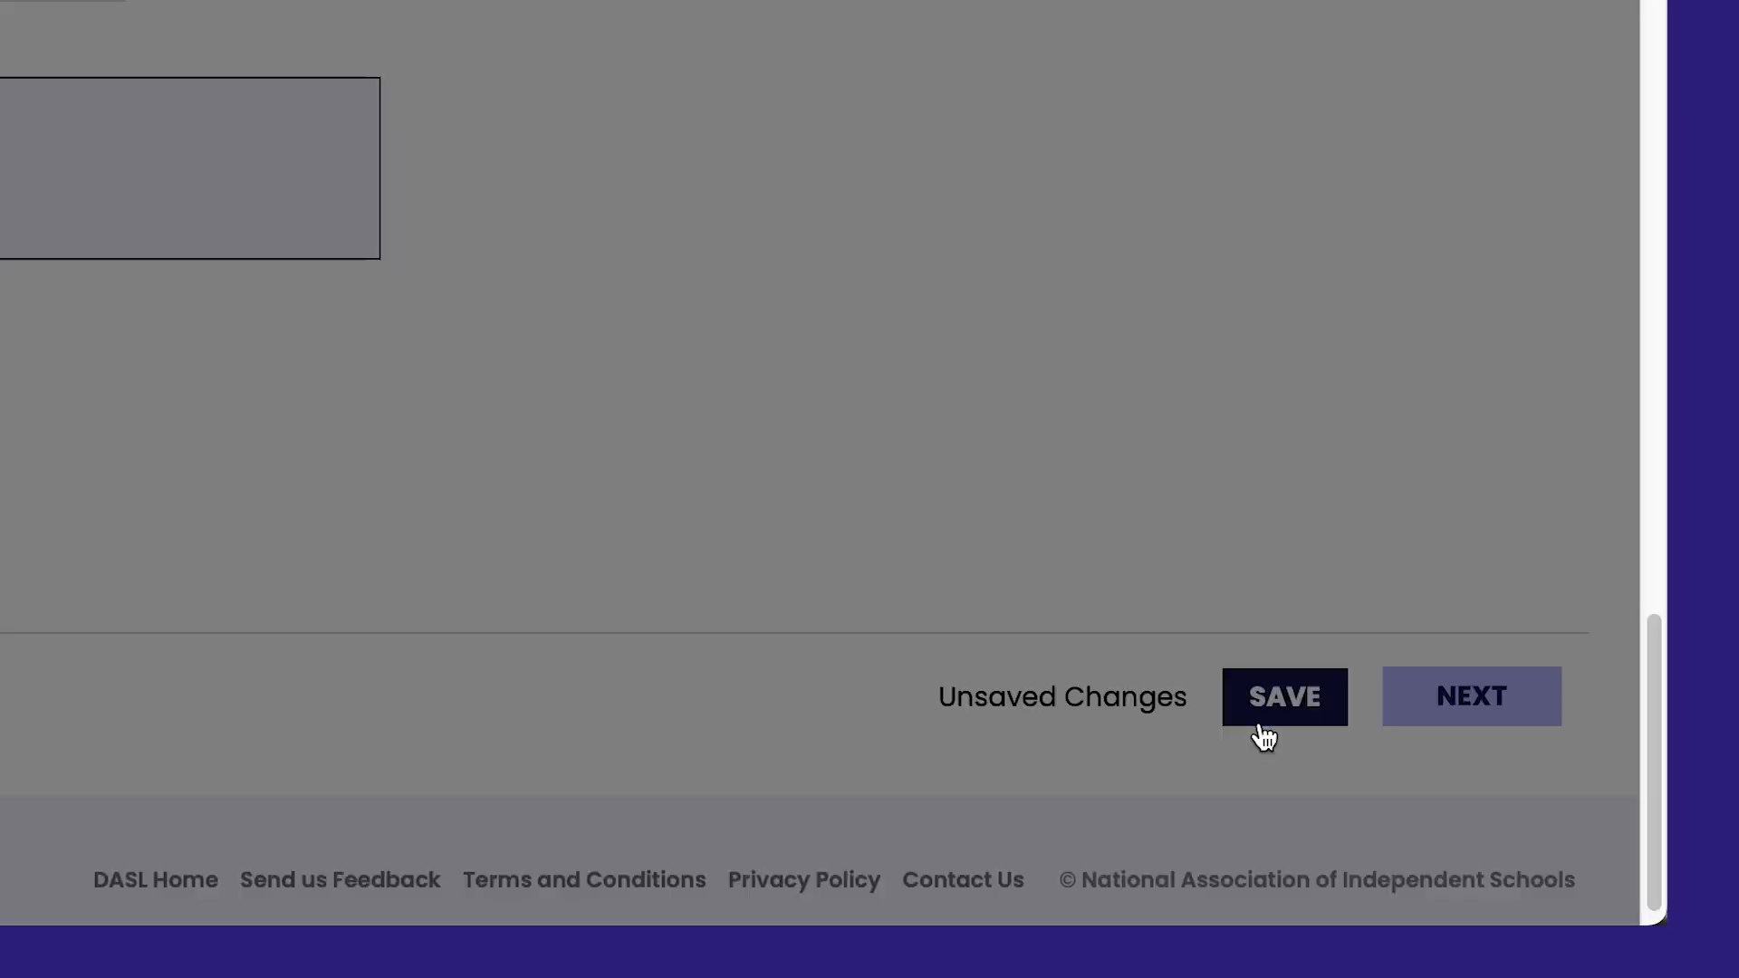